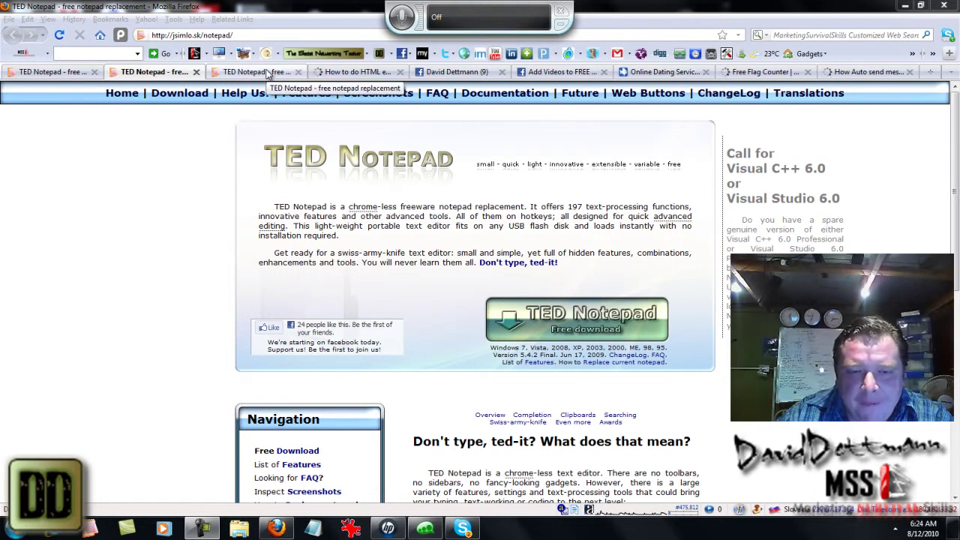
- Visit the TED Notepad features and screenshots pages, scrolling past the Edit, Tools and Settings images to the footer
click(266, 72)
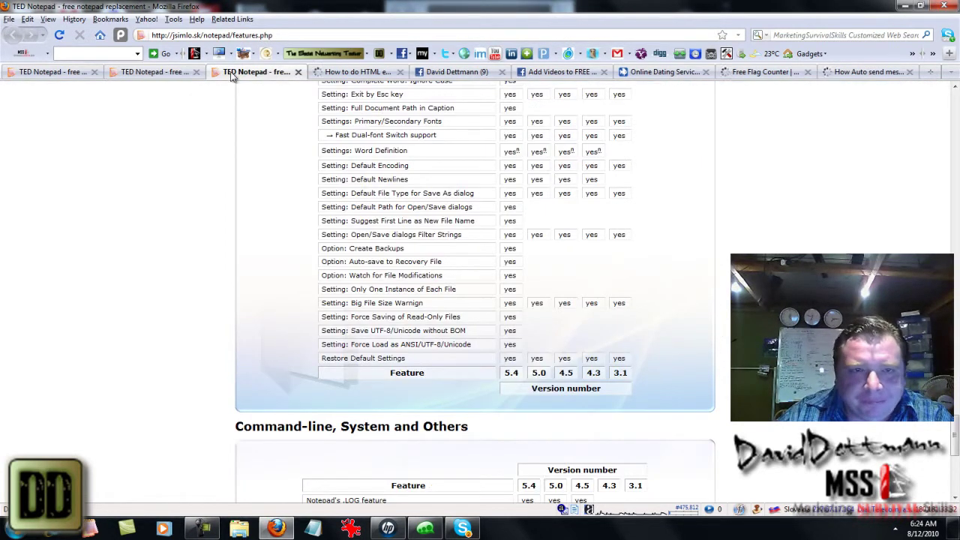
click(172, 72)
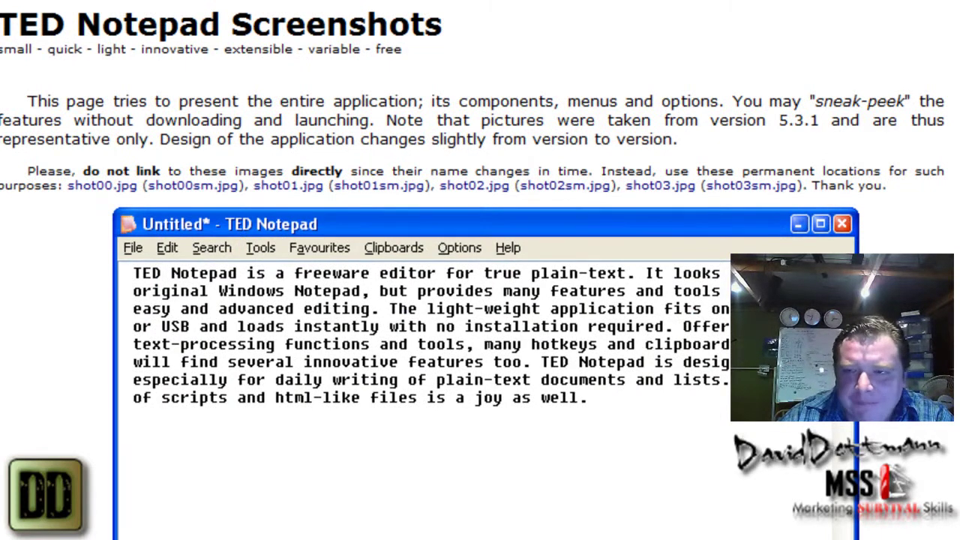
scroll(812, 438, down, 5)
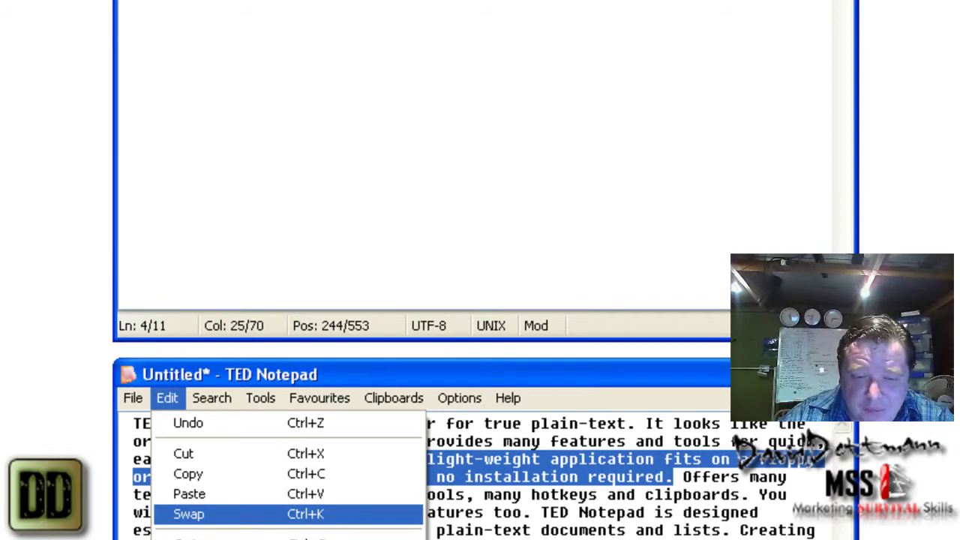
scroll(812, 438, down, 6)
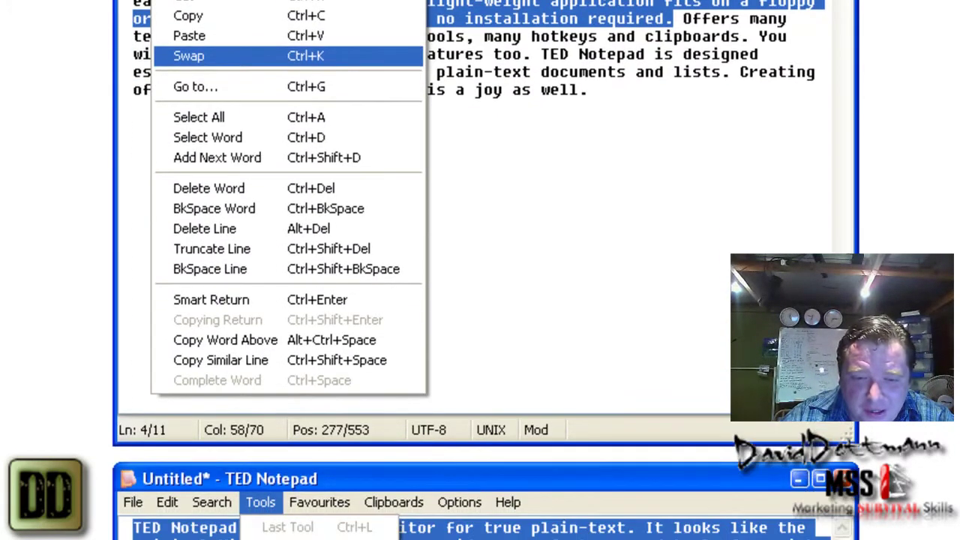
scroll(486, 270, down, 4)
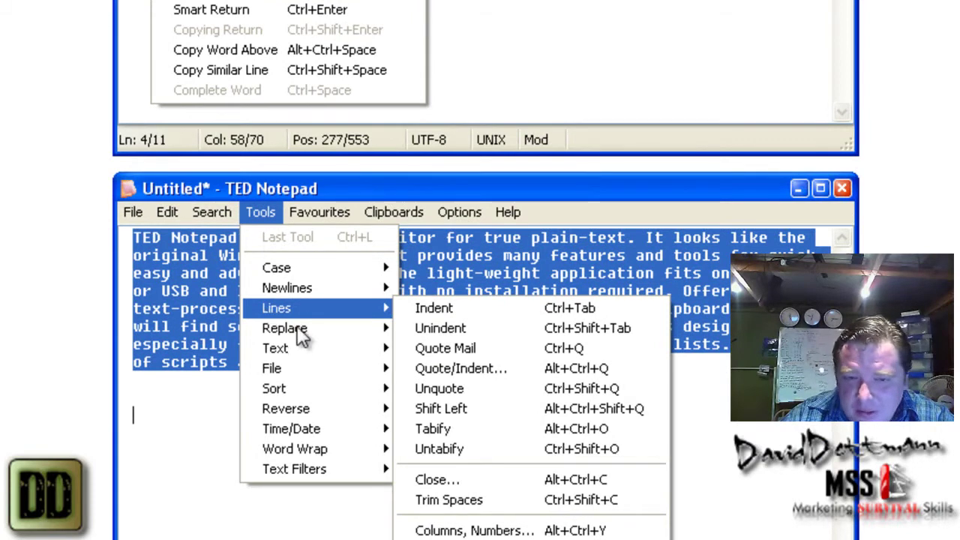
scroll(311, 327, down, 1)
scroll(442, 510, down, 1)
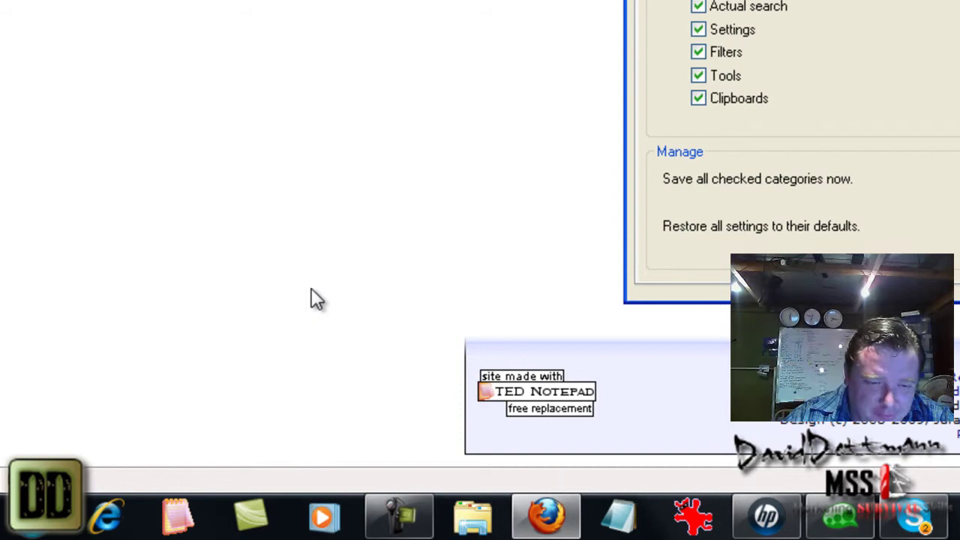
- Launch TED Notepad from the taskbar to get an empty Untitled document
click(171, 519)
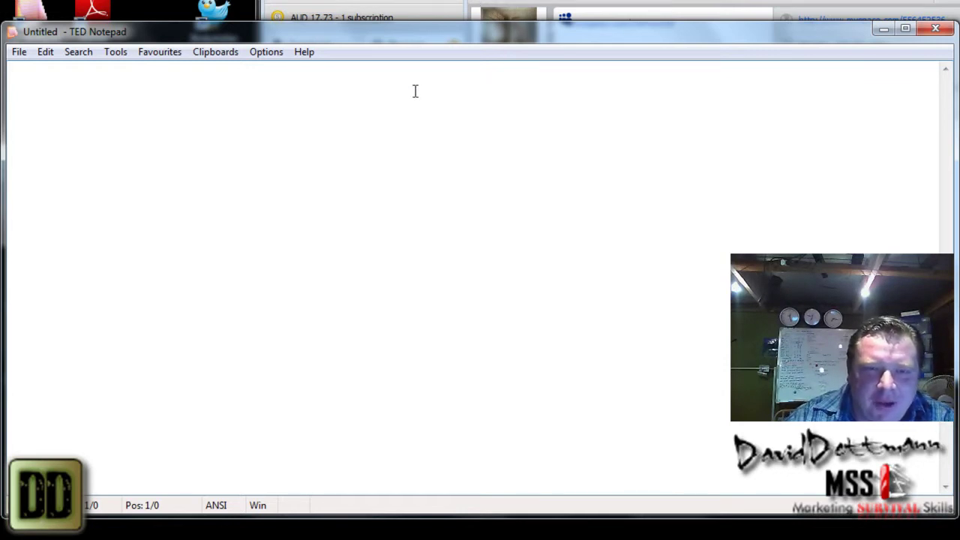
- Dictate the sentence starting 'I will put the ball will fly with a voice recognition on this computer' onto line one
text(I will put the ball will fly)
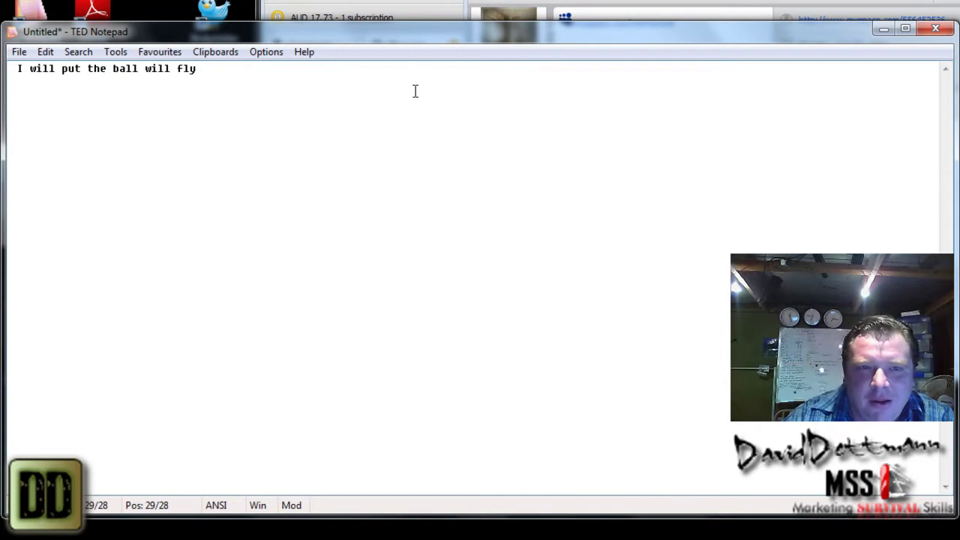
text( with a voice recognition on this computer)
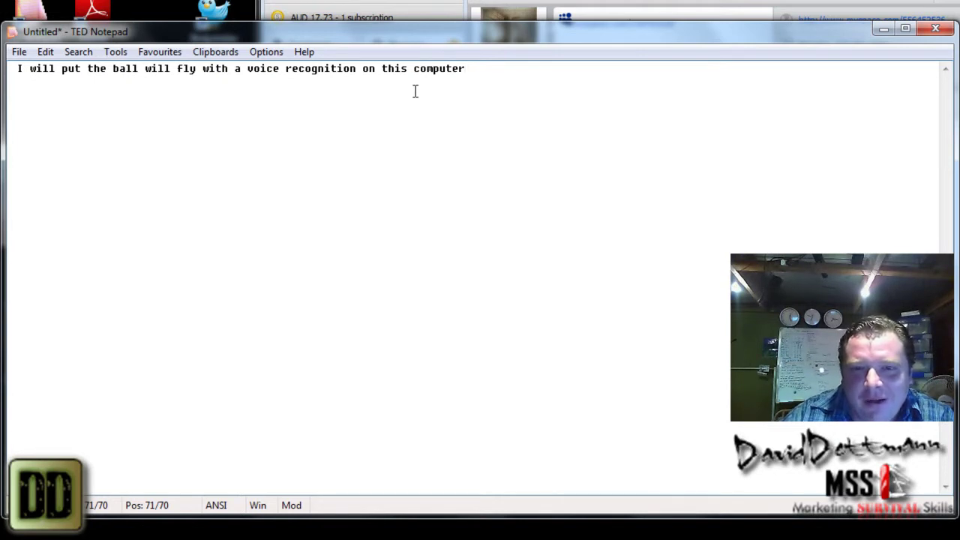
text(act as a always staff sort of before)
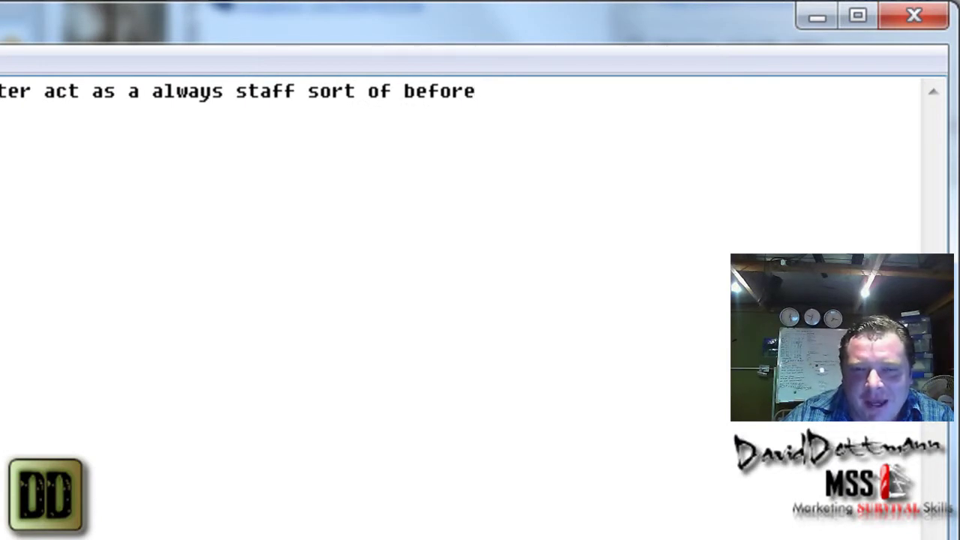
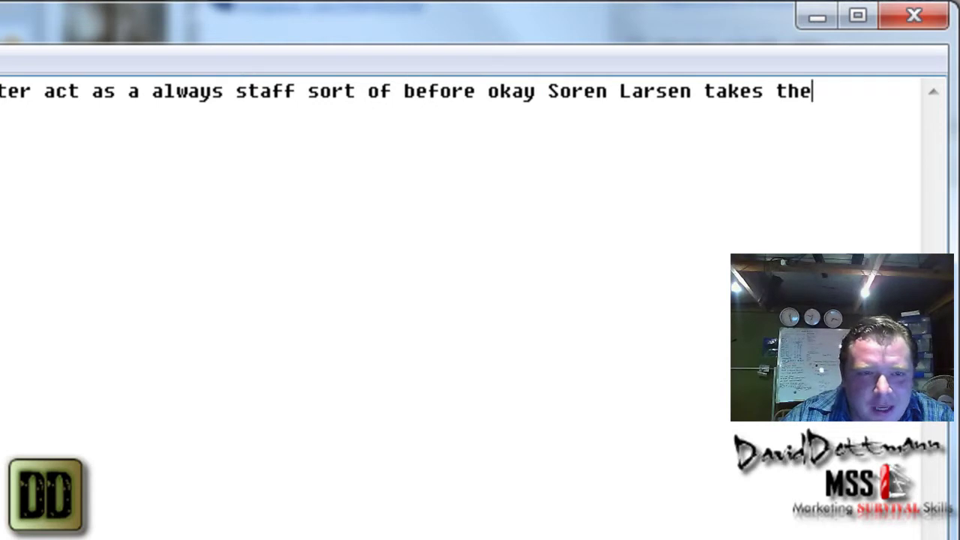
- Insert two blank lines above the dictated sentence
right_click(863, 97)
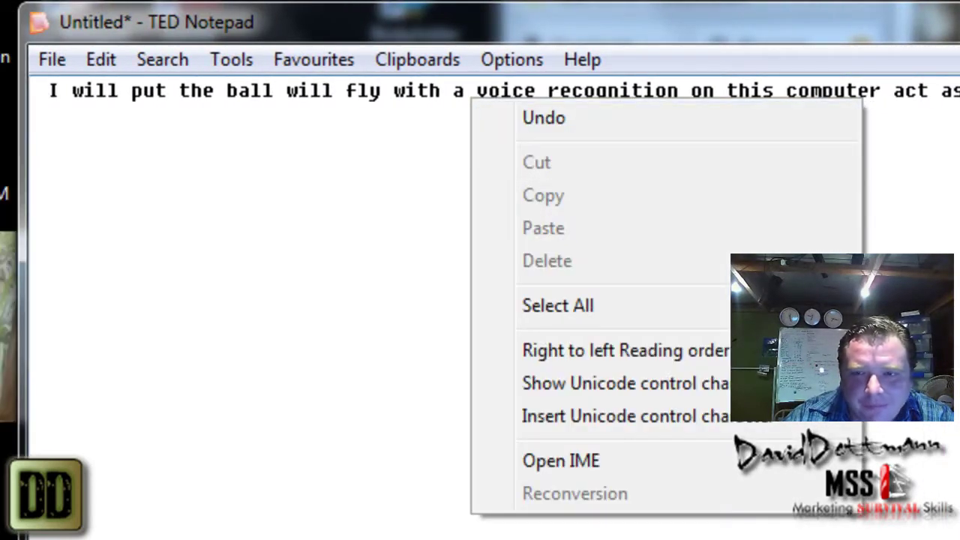
key(Escape)
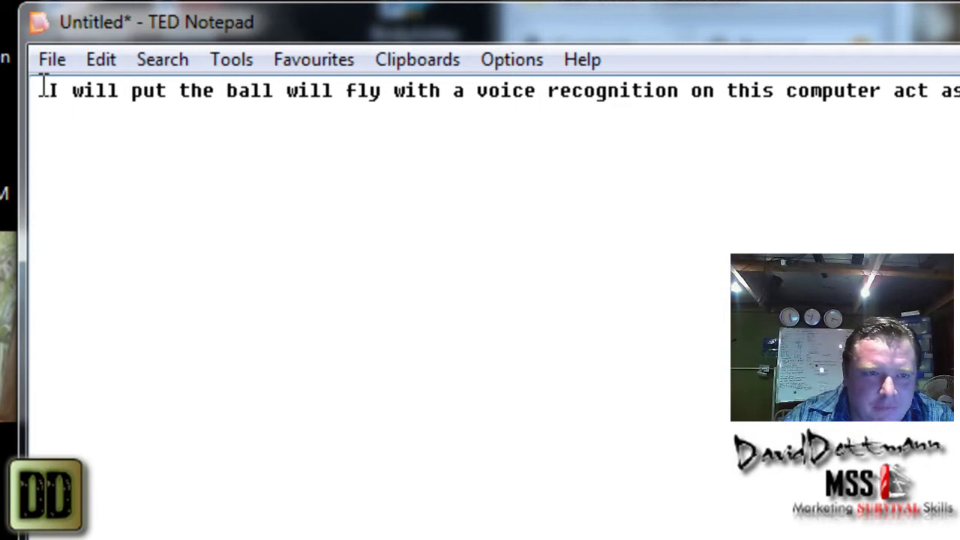
click(45, 90)
key(Return)
key(Return)
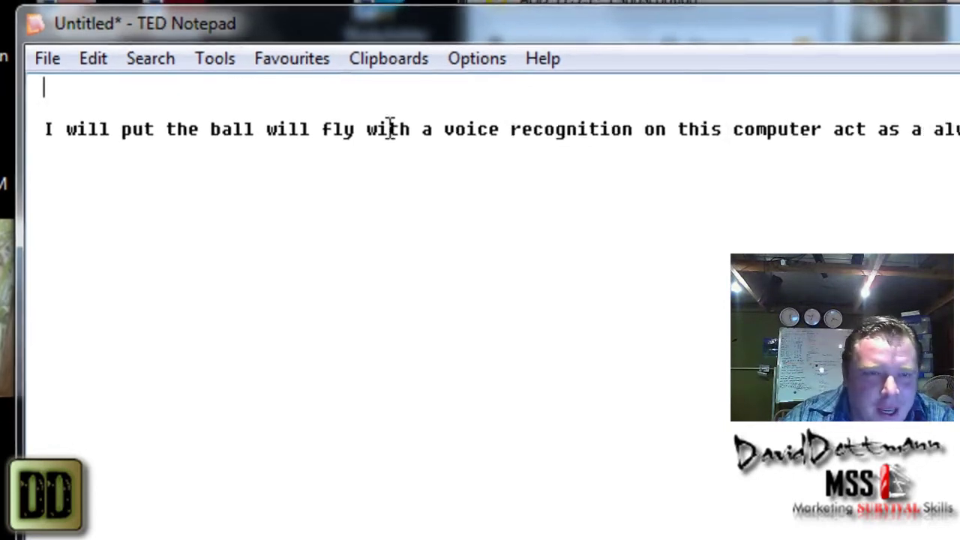
- Insert the long date 'Wednesday, 8 December 2010' at the top via Tools > Time/Date
click(231, 59)
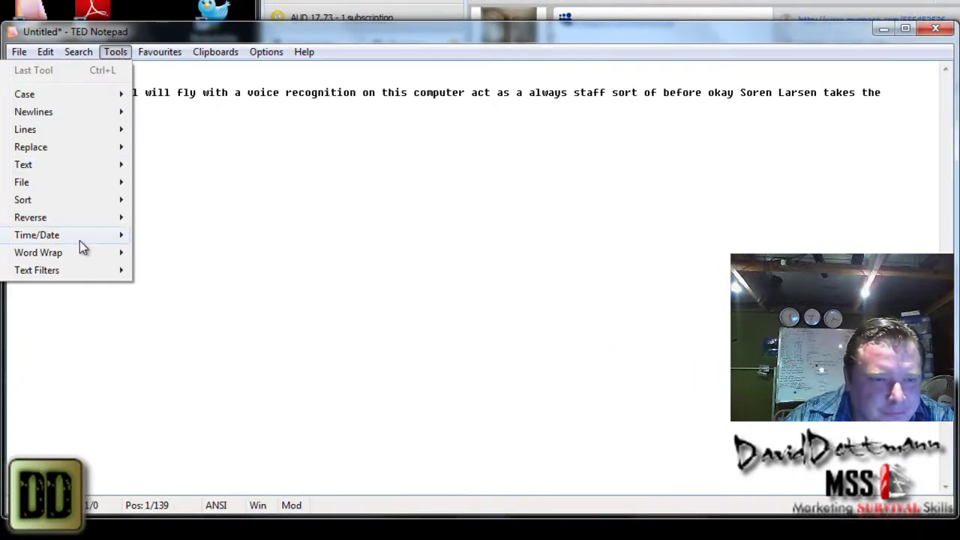
mouse_move(77, 240)
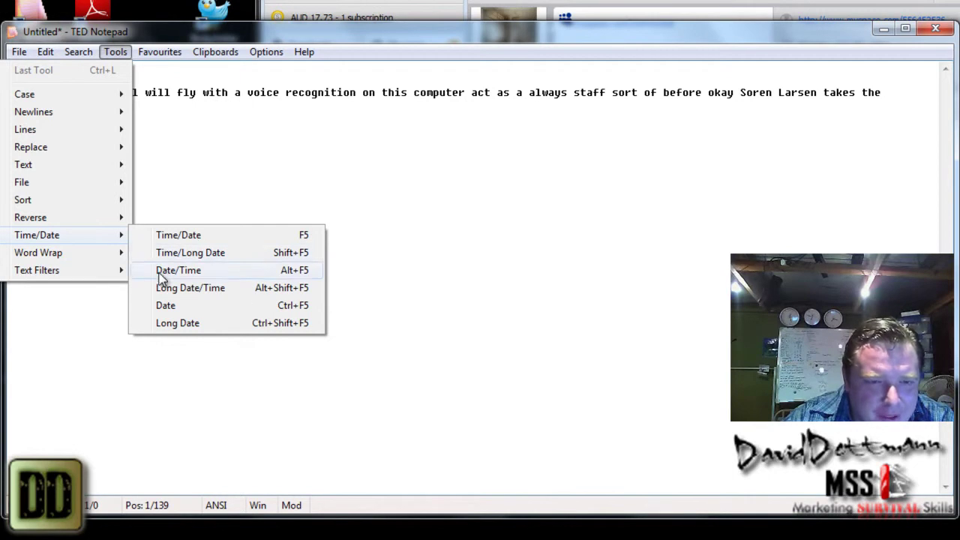
click(177, 323)
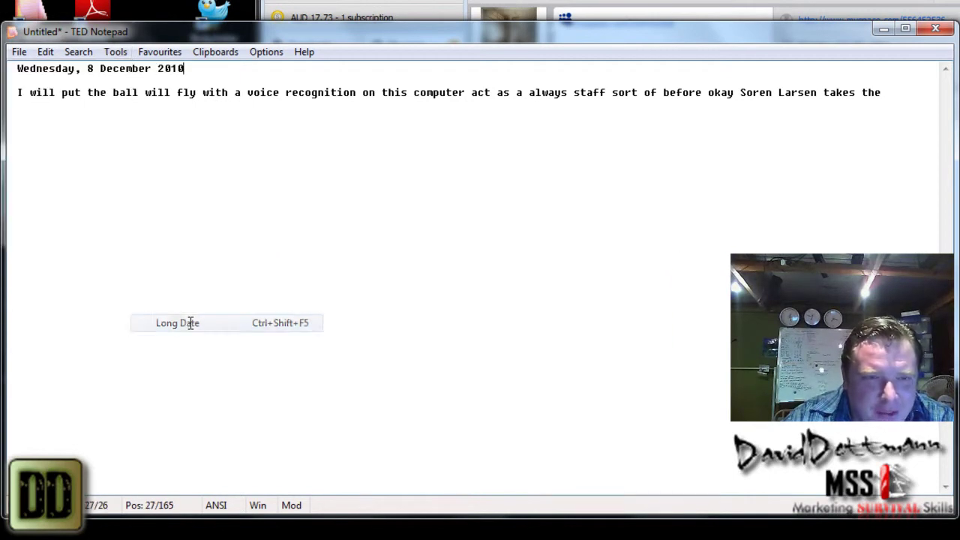
- Append 'the' to the sentence's end, then apply Tools > Lines > Unique to that line
click(893, 92)
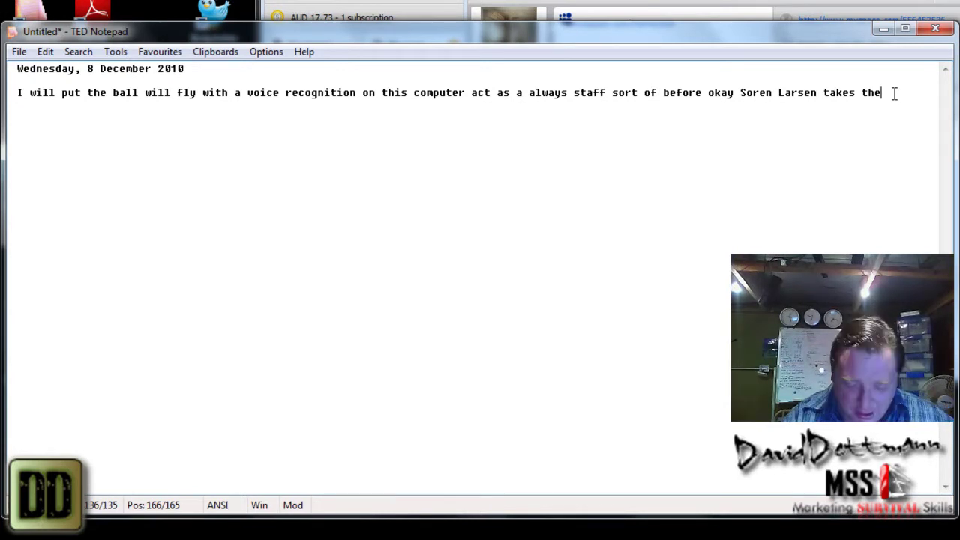
text(the)
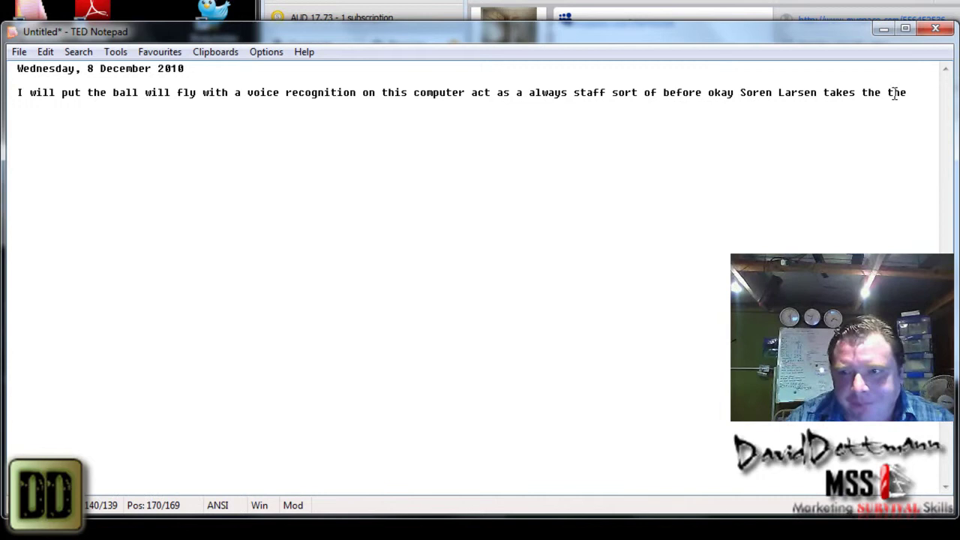
drag(914, 93, 6, 93)
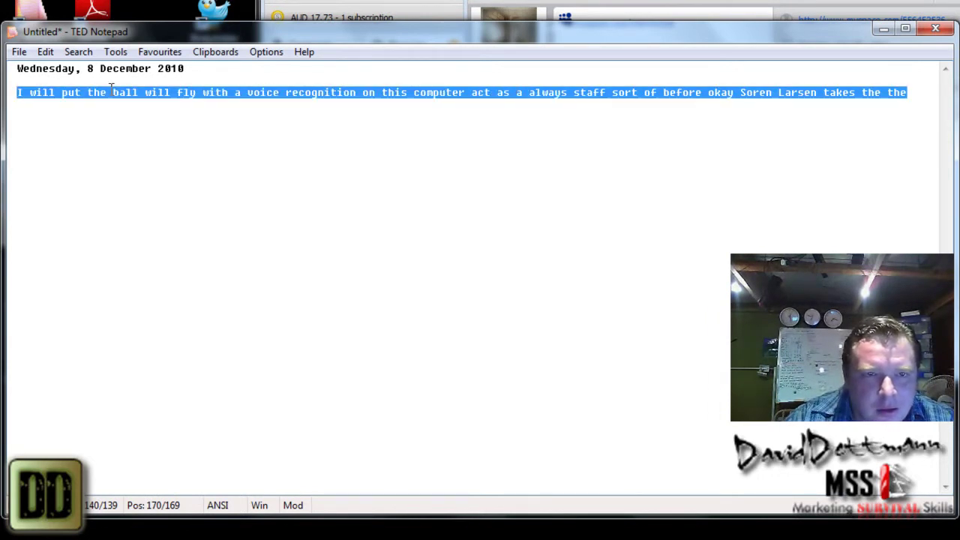
click(120, 51)
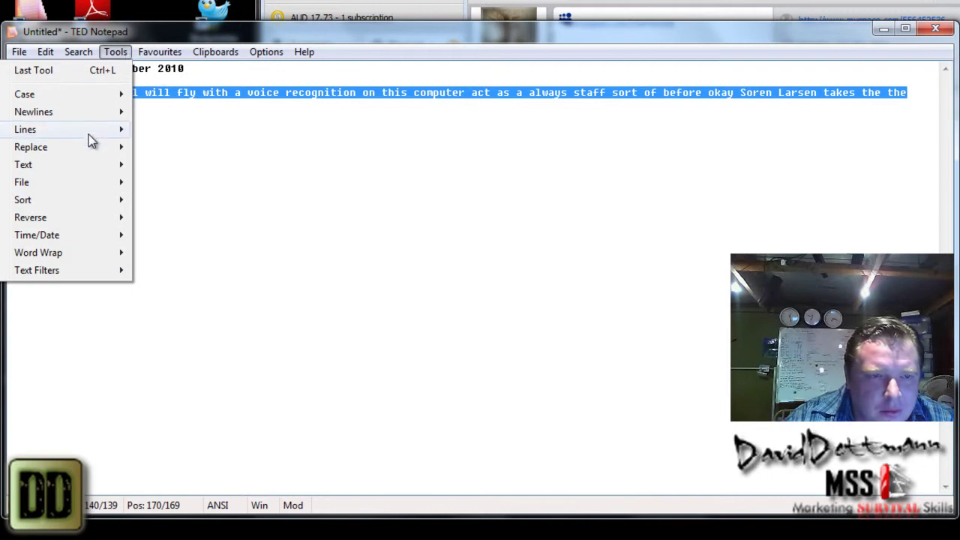
mouse_move(89, 131)
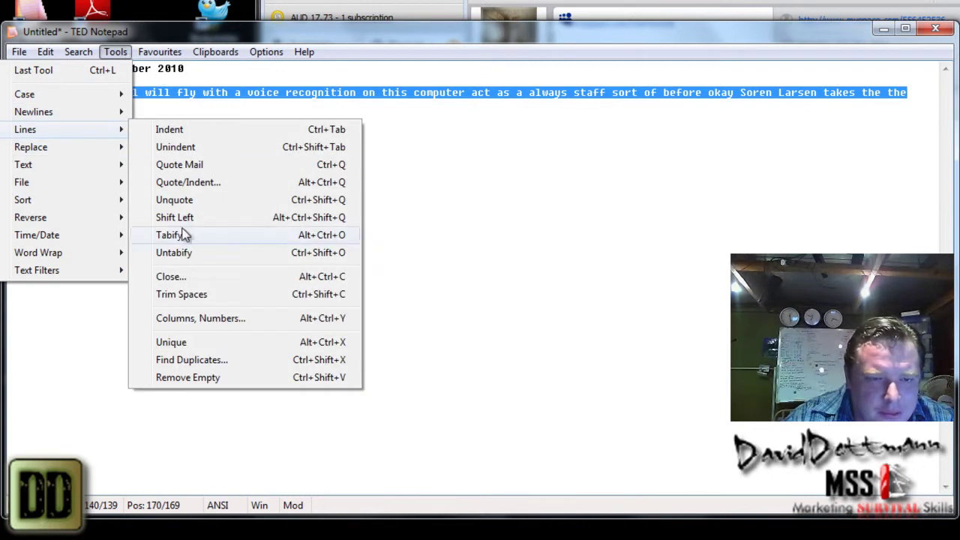
click(236, 344)
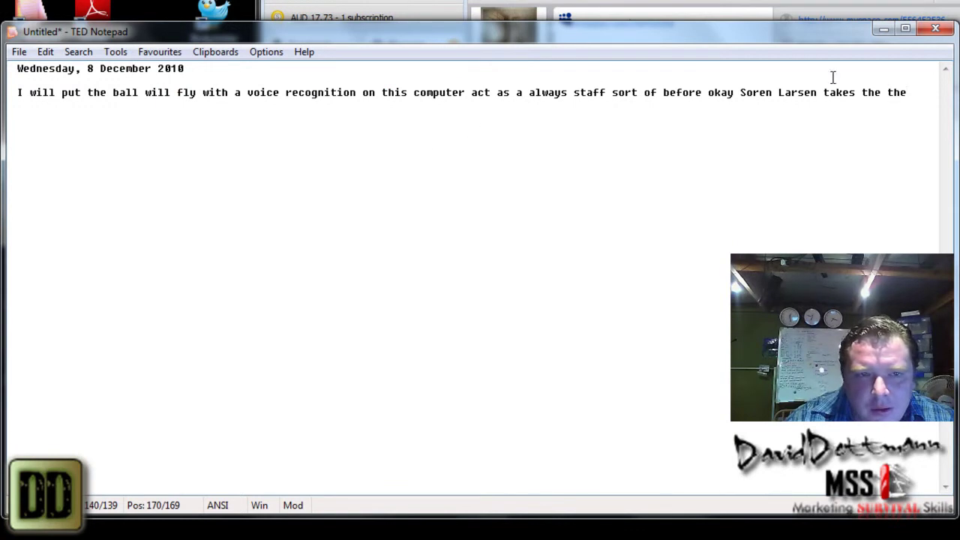
- Reselect the sentence and bring up the Tools > Lines submenu
drag(917, 91, 12, 94)
right_click(38, 96)
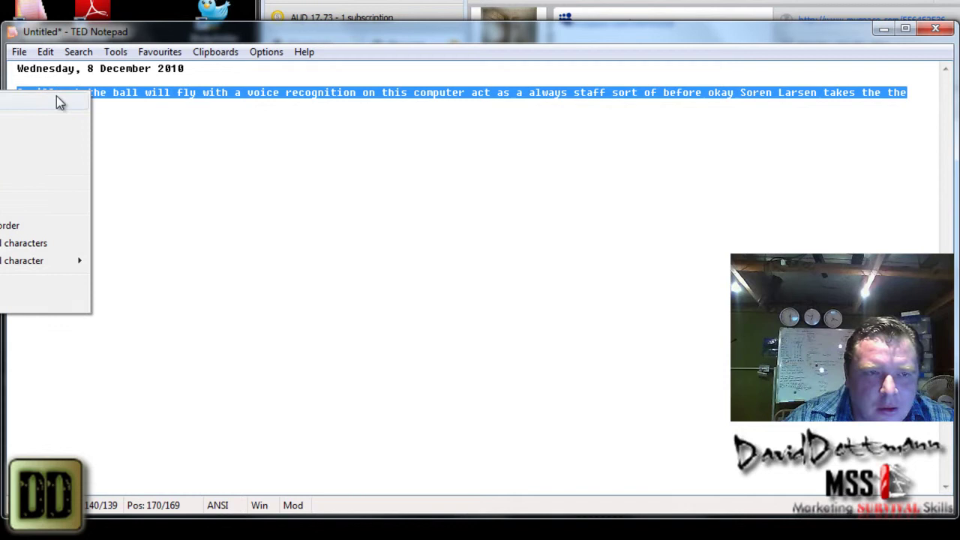
click(116, 52)
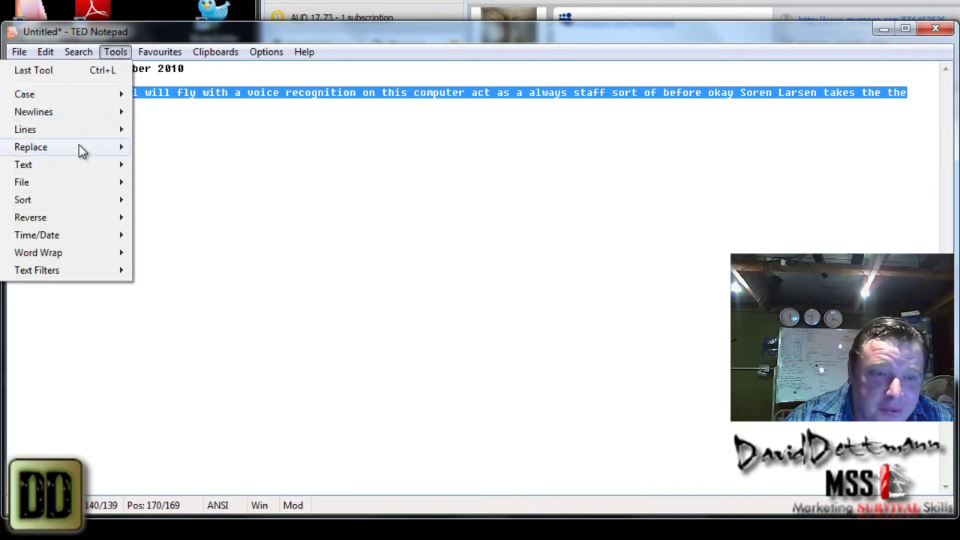
mouse_move(82, 117)
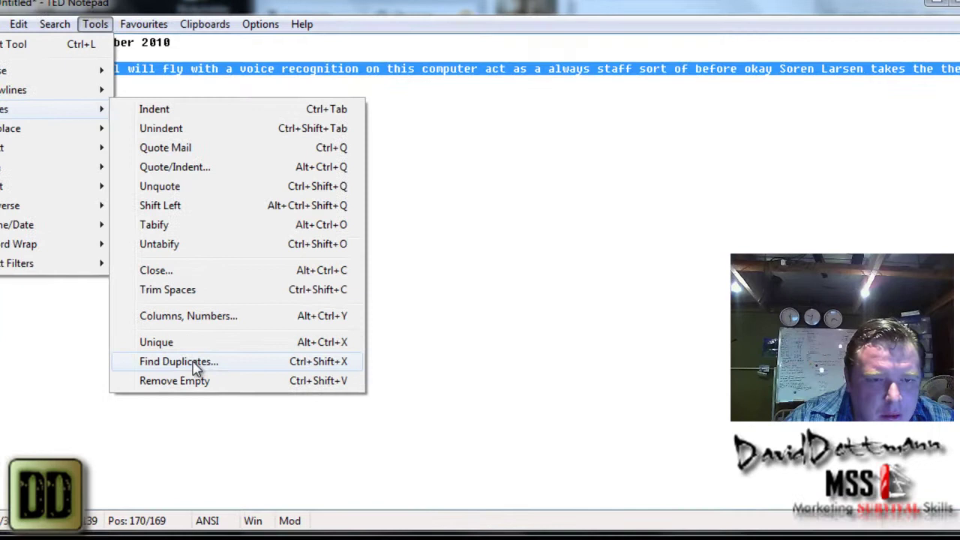
- Run Find Duplicates on the selected line, then delete the doubled final 'the'
click(98, 377)
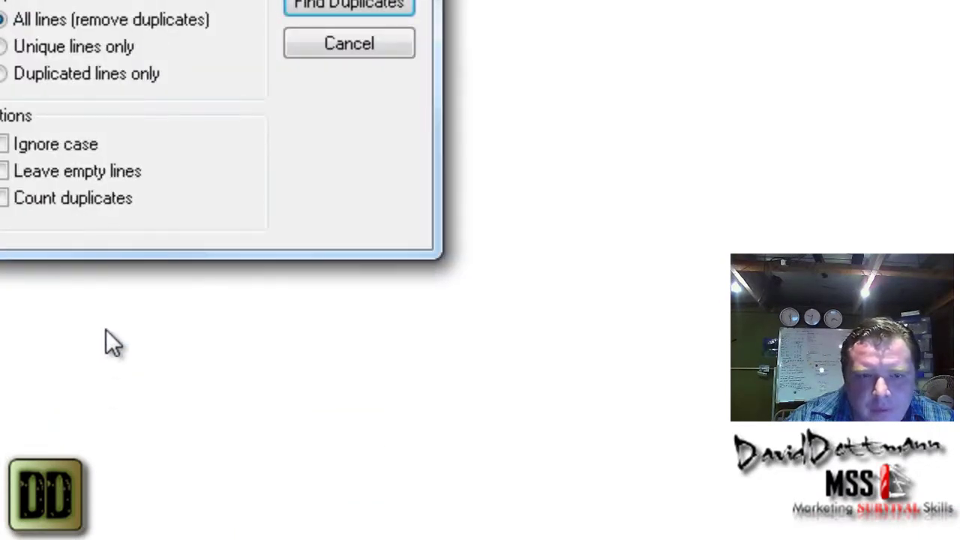
click(341, 9)
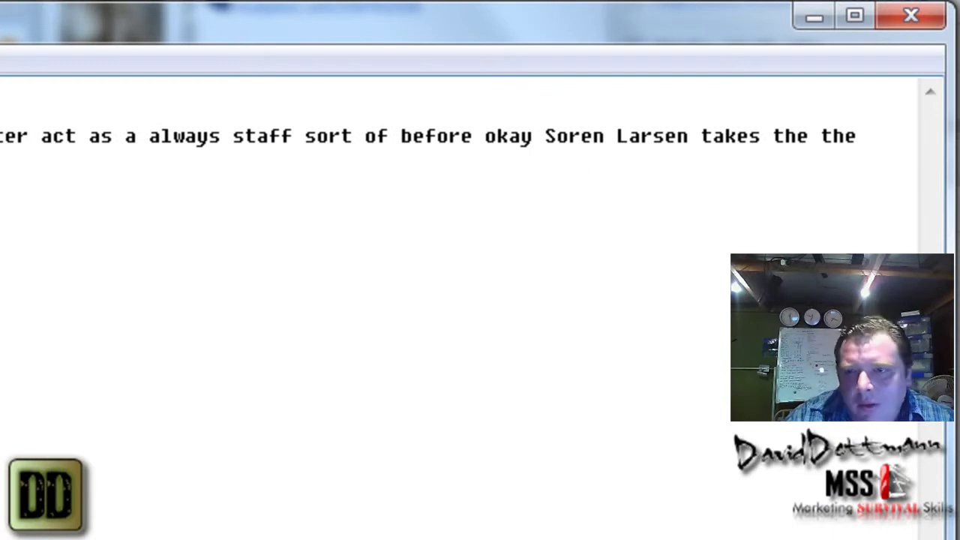
drag(863, 135, 821, 135)
key(BackSpace)
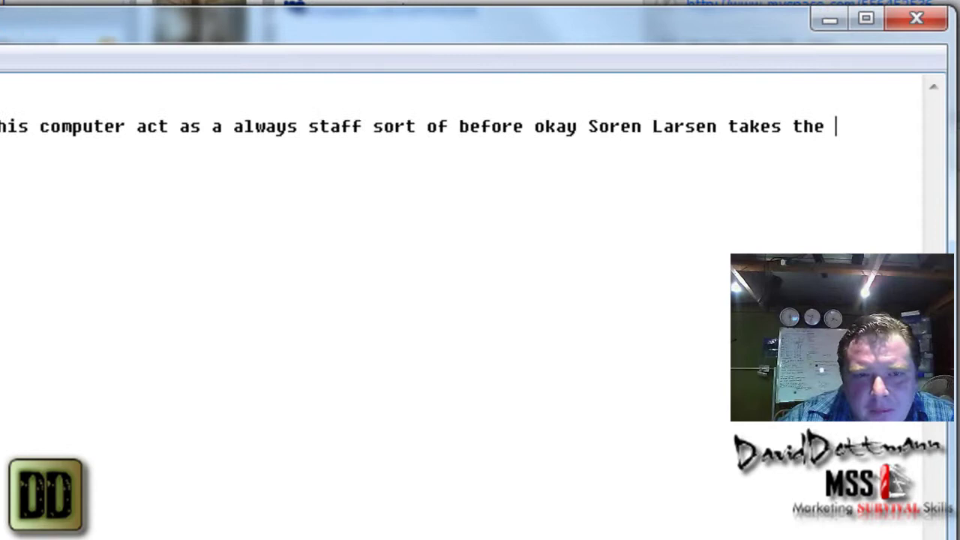
- Copy the sentence line and paste a duplicate of it on a new line below
drag(887, 92, 17, 116)
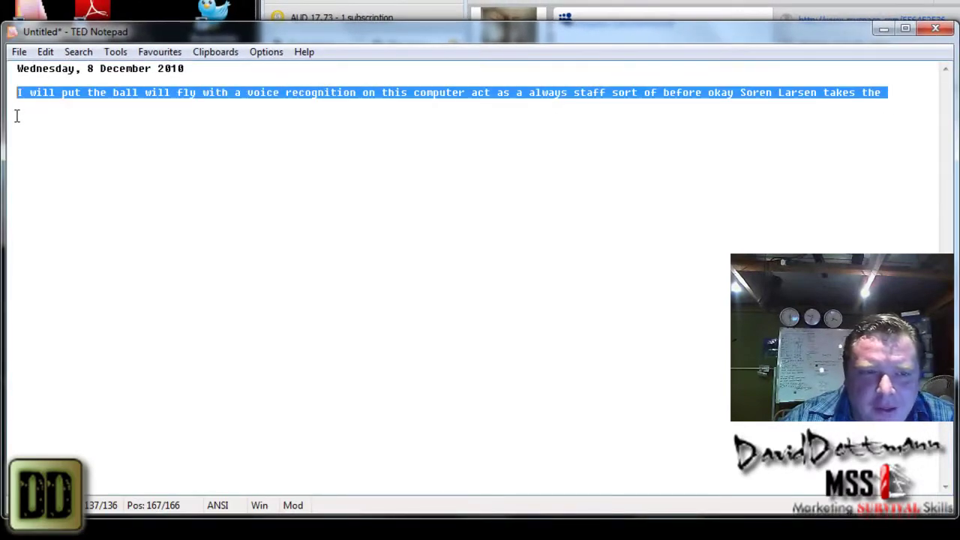
right_click(66, 98)
click(40, 144)
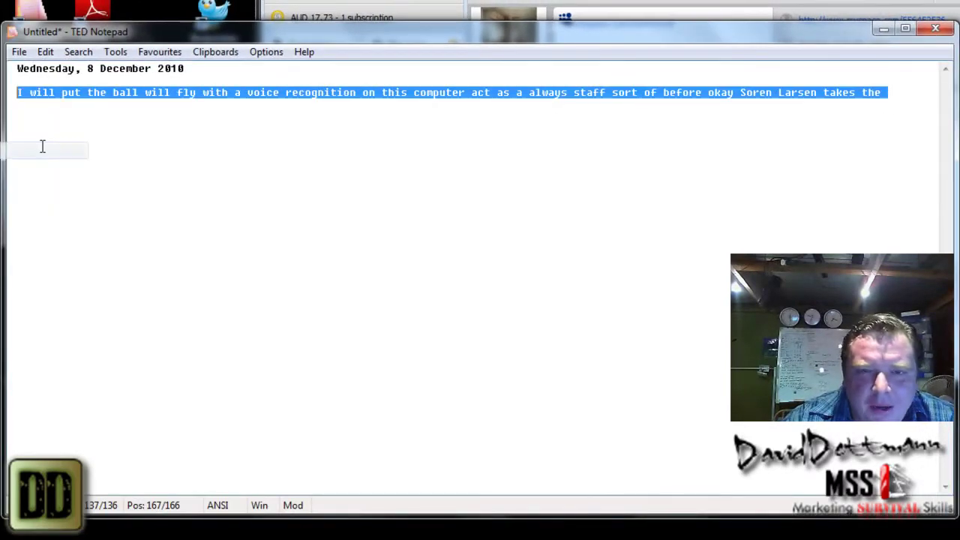
click(897, 94)
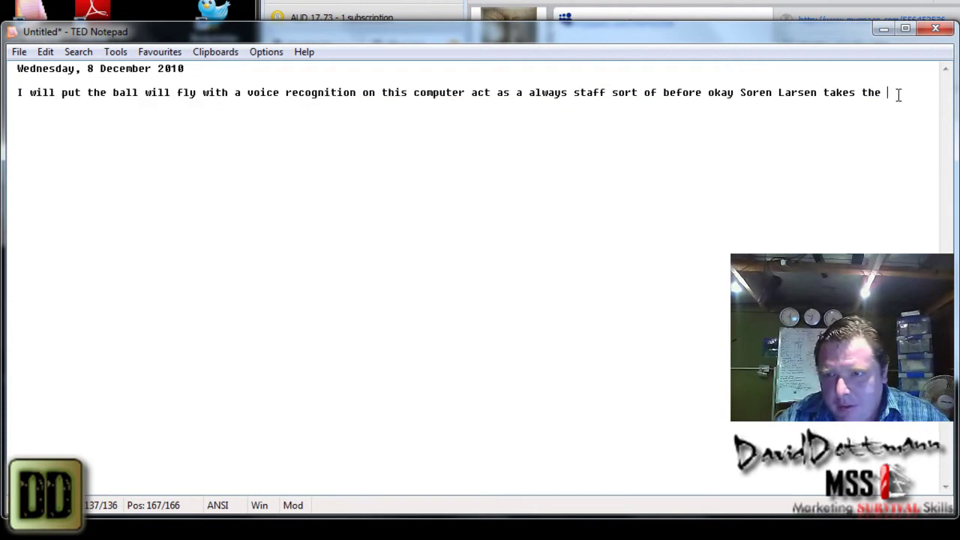
key(Return)
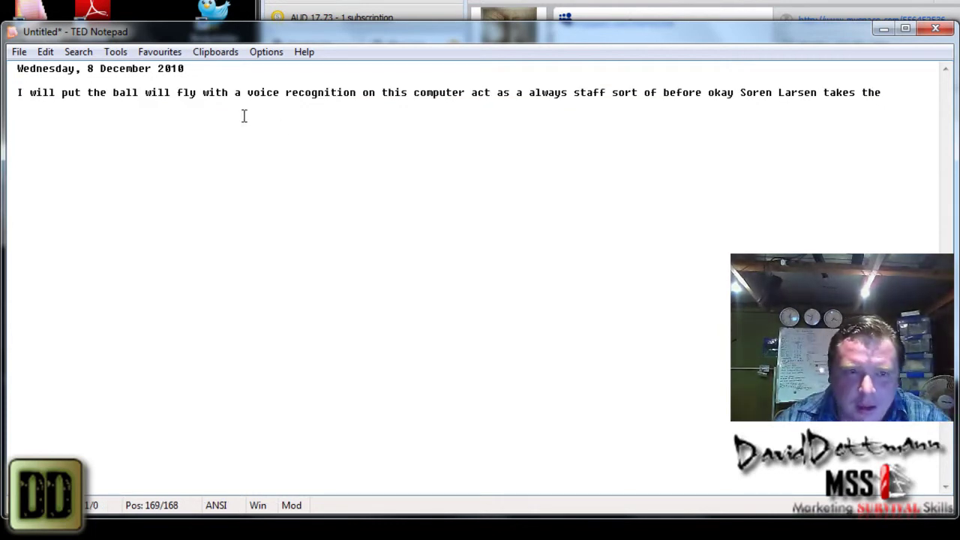
right_click(242, 117)
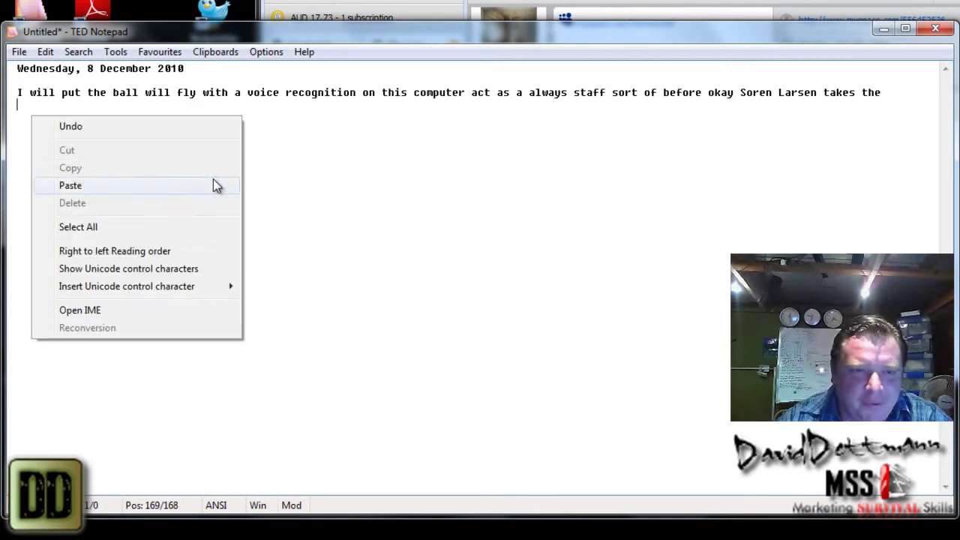
click(213, 184)
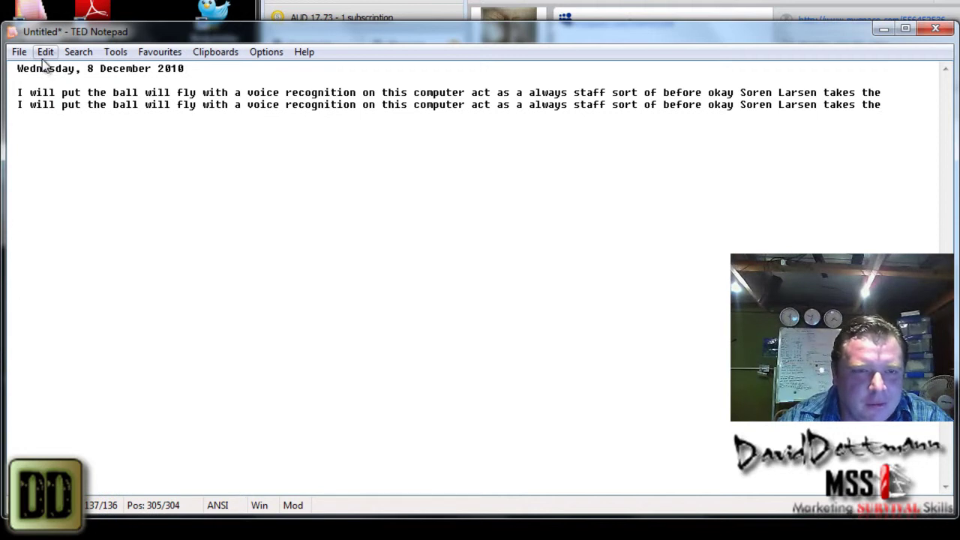
- Select the whole document and remove the duplicate line with Tools > Lines > Find Duplicates
right_click(814, 99)
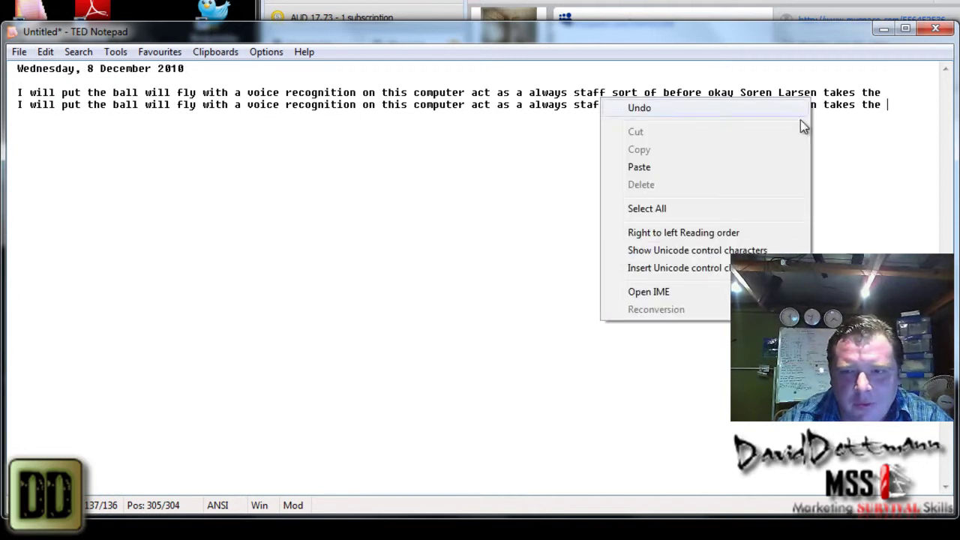
click(710, 210)
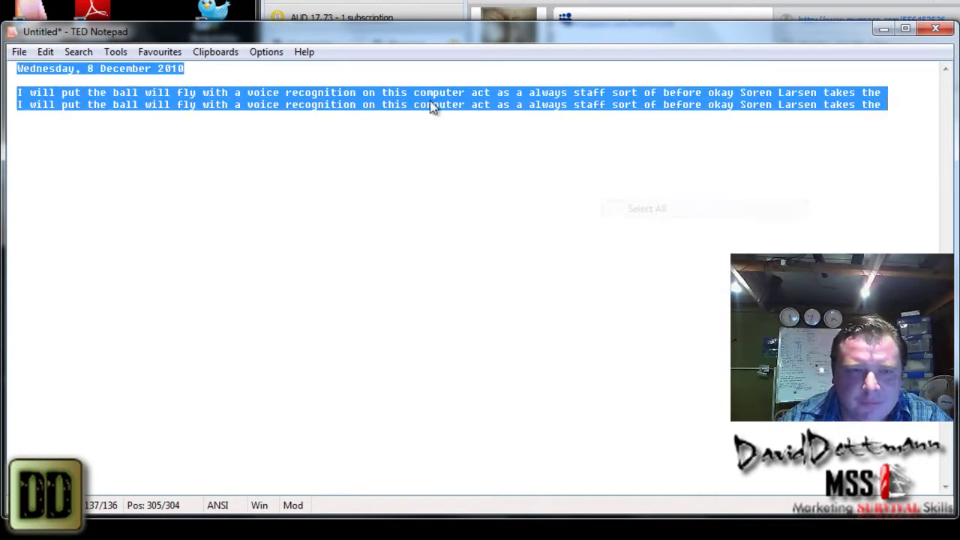
click(124, 55)
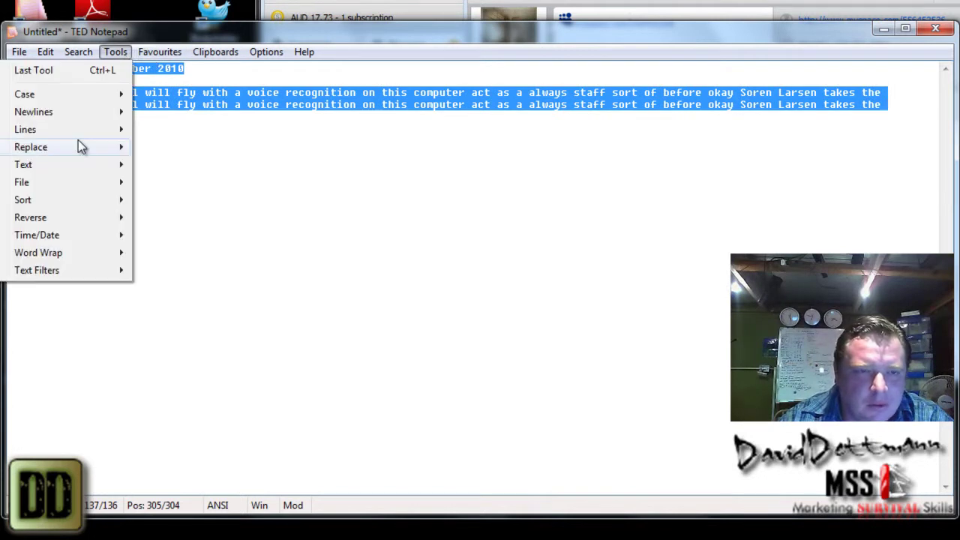
mouse_move(80, 135)
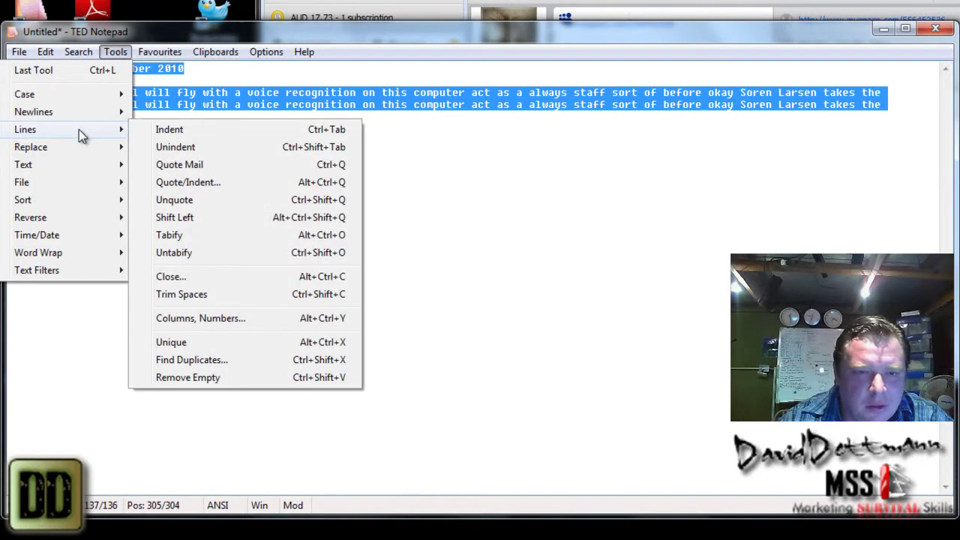
click(225, 367)
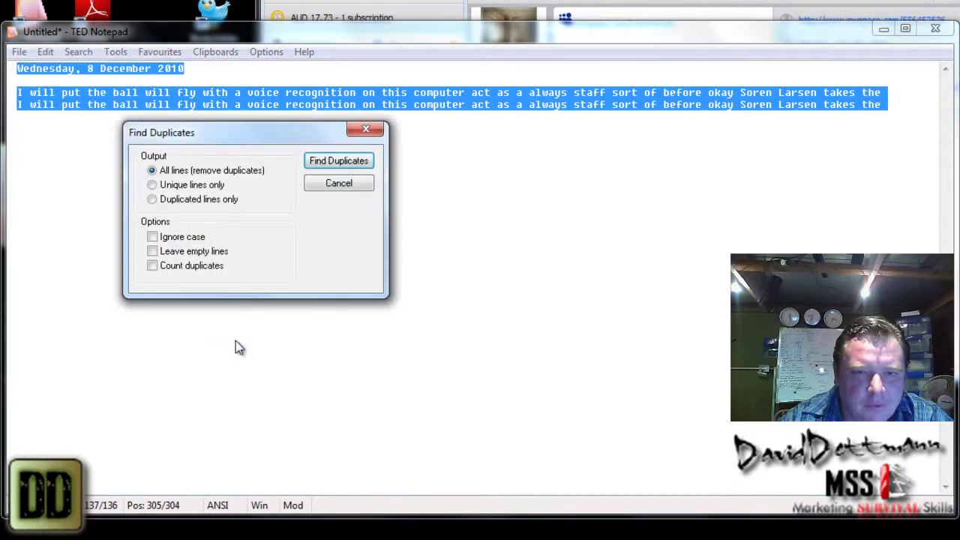
click(317, 162)
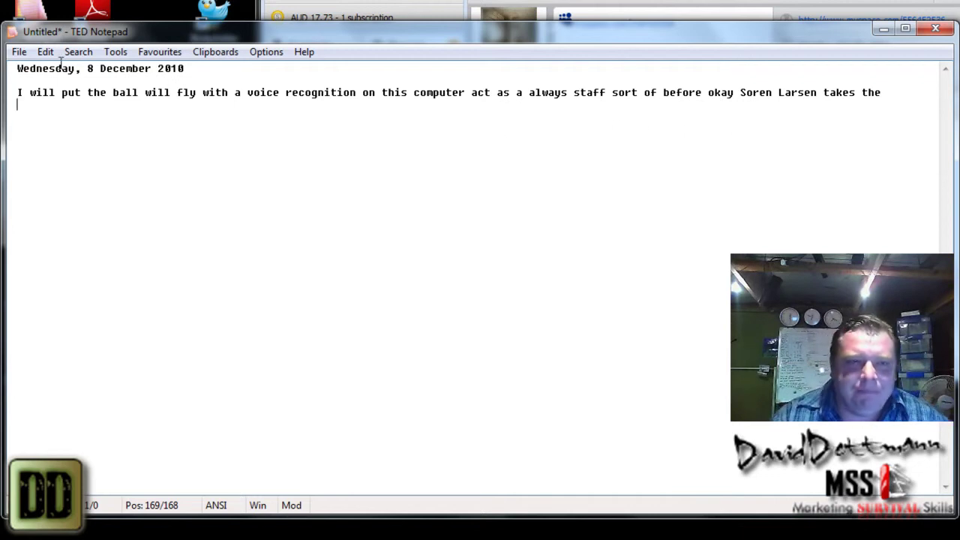
- Try Tools > Sort > Ascending with nothing selected and dismiss the empty-selection warning
click(118, 52)
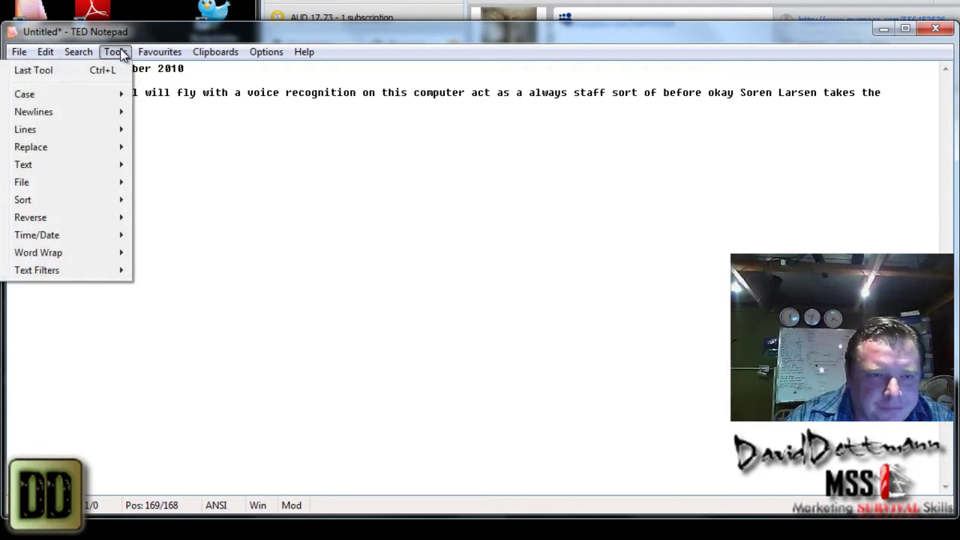
mouse_move(70, 202)
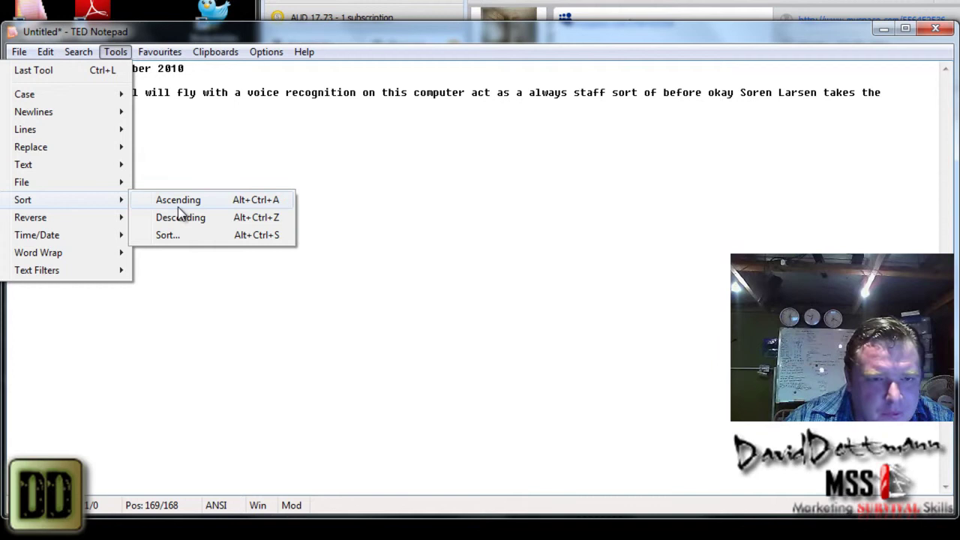
click(178, 206)
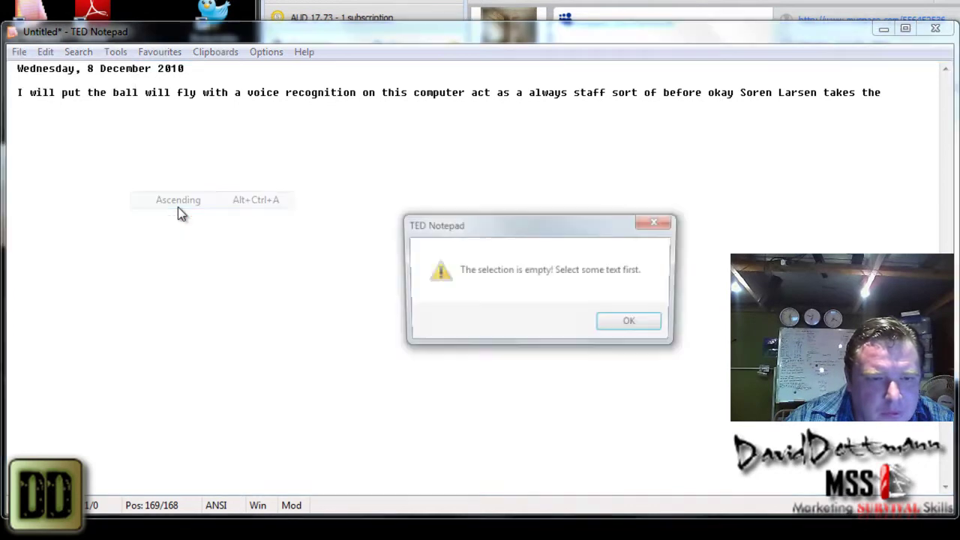
click(619, 324)
- Select the sentence line, sort it ascending, then show the Tools > Reverse submenu
drag(888, 92, 17, 93)
click(120, 54)
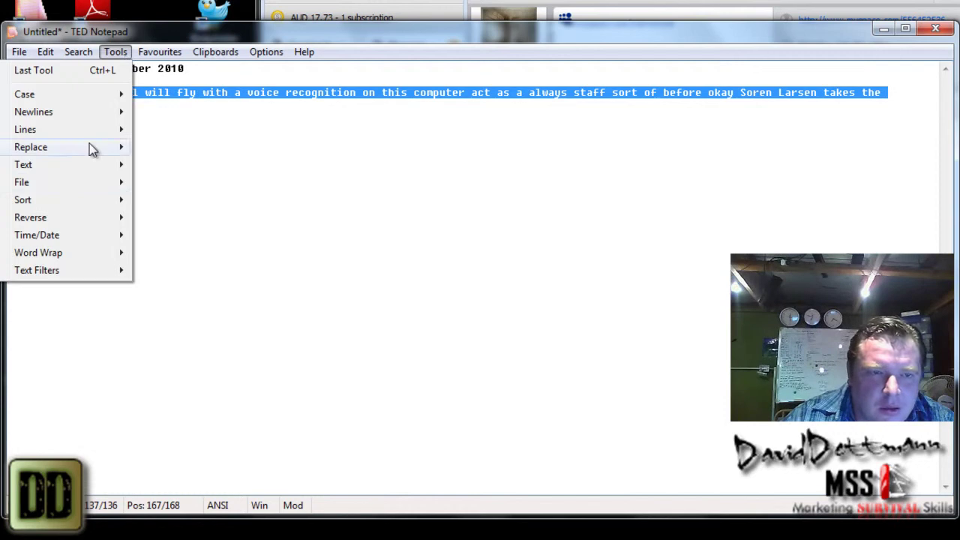
mouse_move(71, 201)
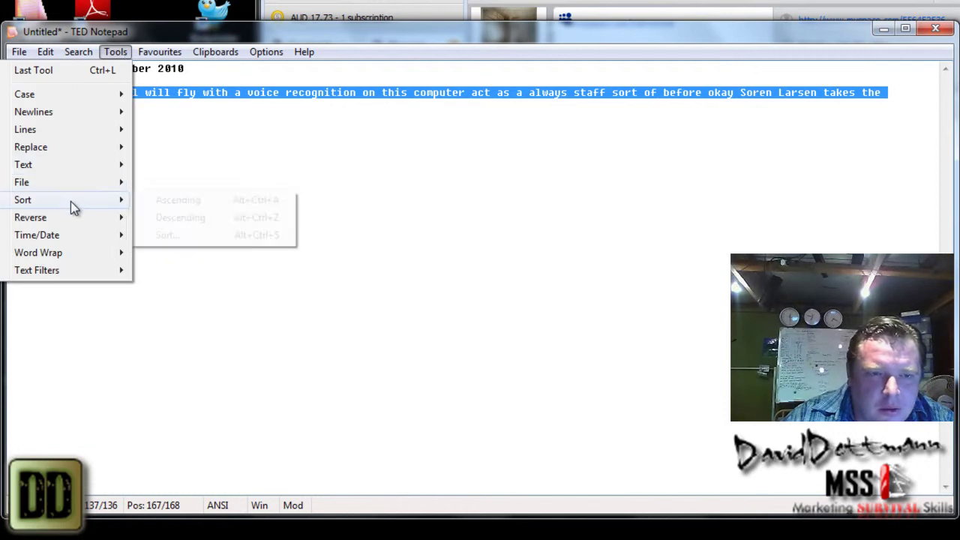
click(173, 200)
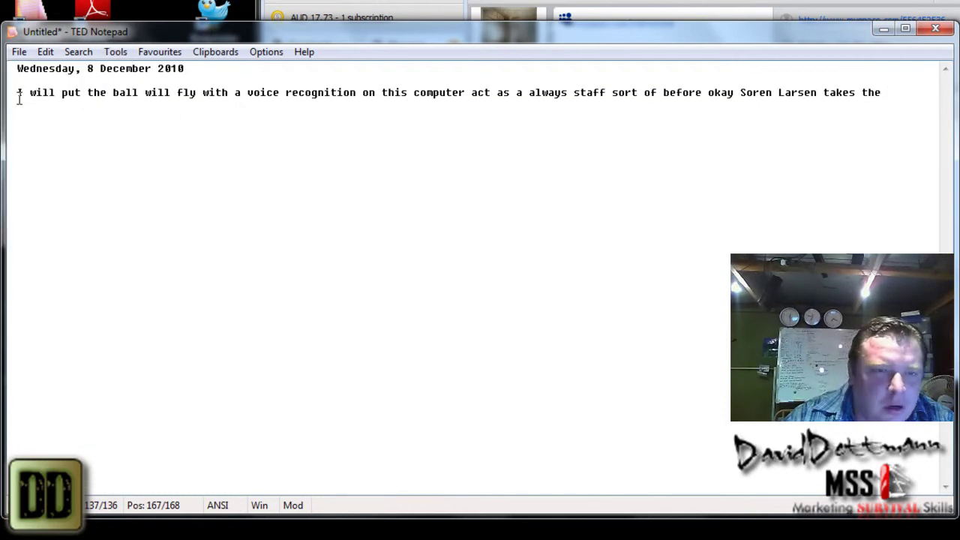
click(113, 54)
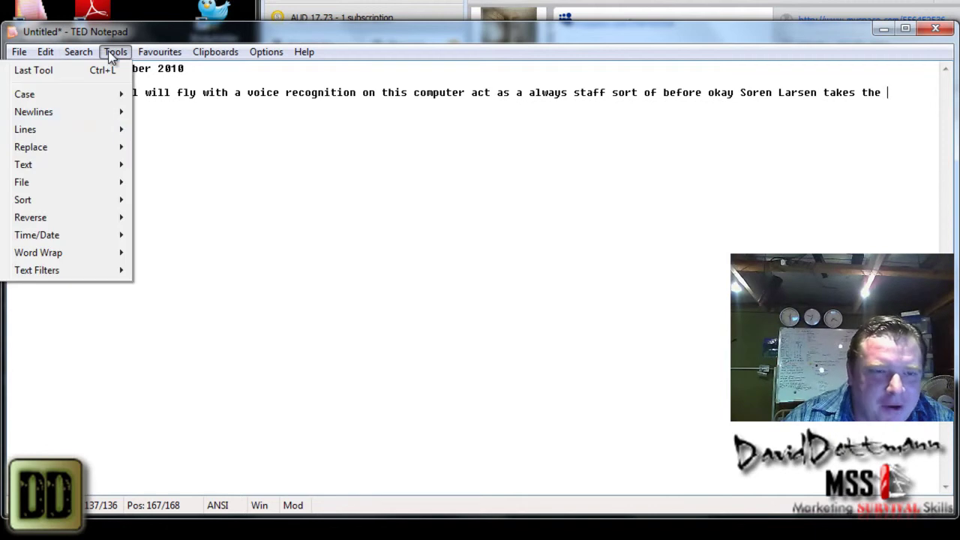
mouse_move(81, 224)
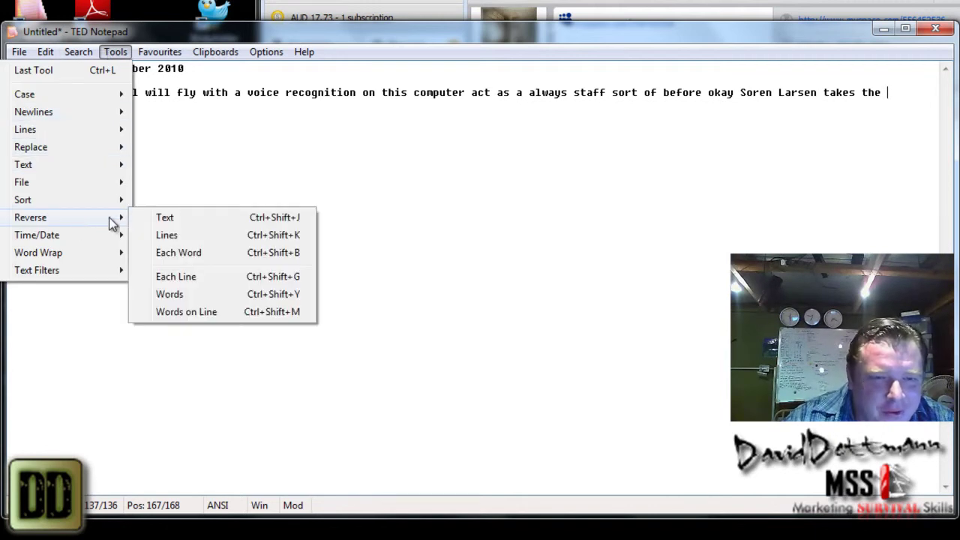
- Dismiss the empty-selection warning from Reverse and select the sentence end from 'always' onward
click(184, 228)
click(634, 324)
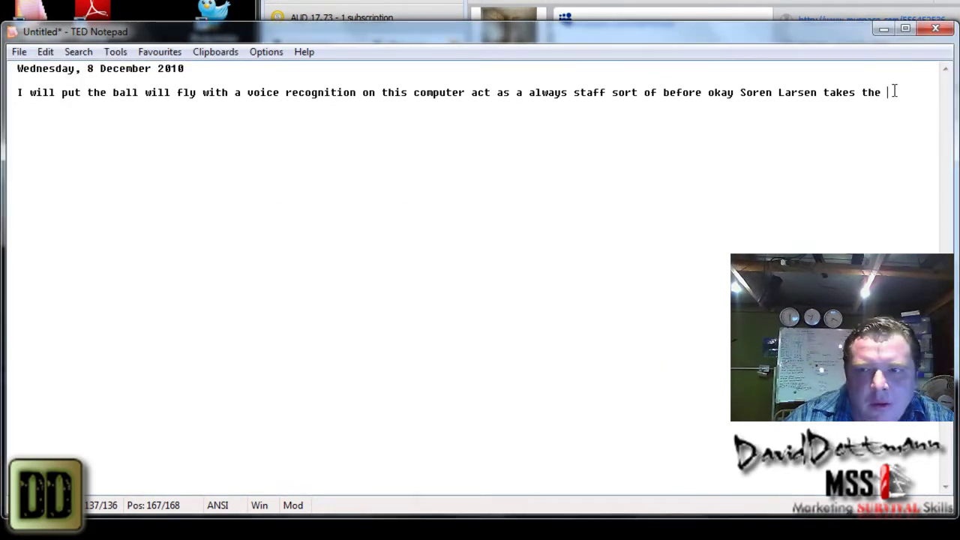
click(758, 102)
drag(758, 103, 56, 96)
click(242, 114)
drag(242, 114, 342, 90)
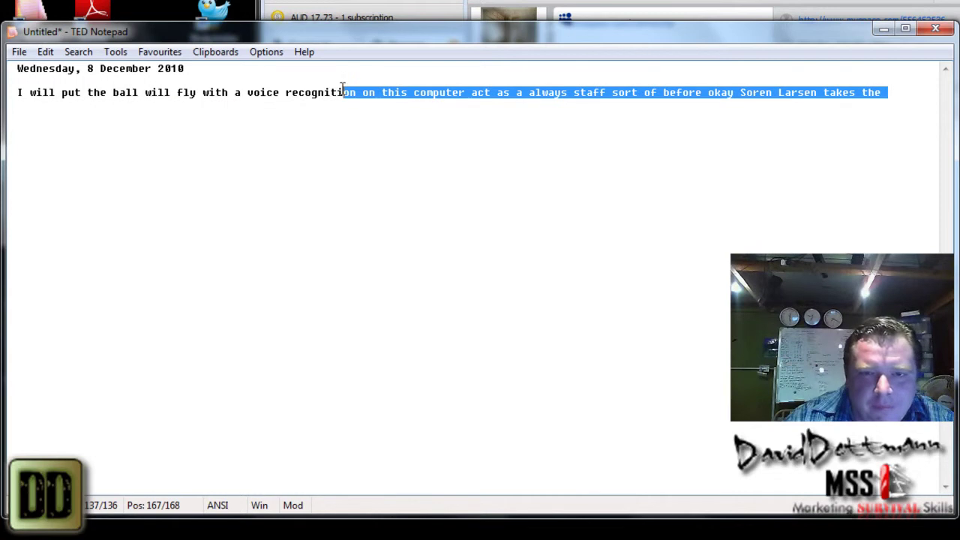
click(476, 105)
drag(475, 105, 525, 89)
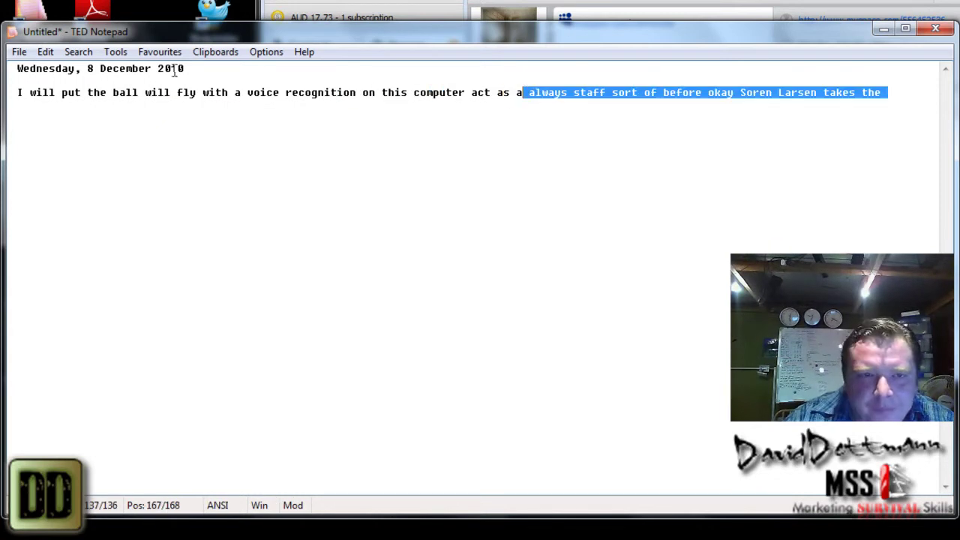
- Reverse the selected characters with Tools > Reverse > Text, ending 'tros ffats syawla', then select all
click(116, 52)
mouse_move(65, 209)
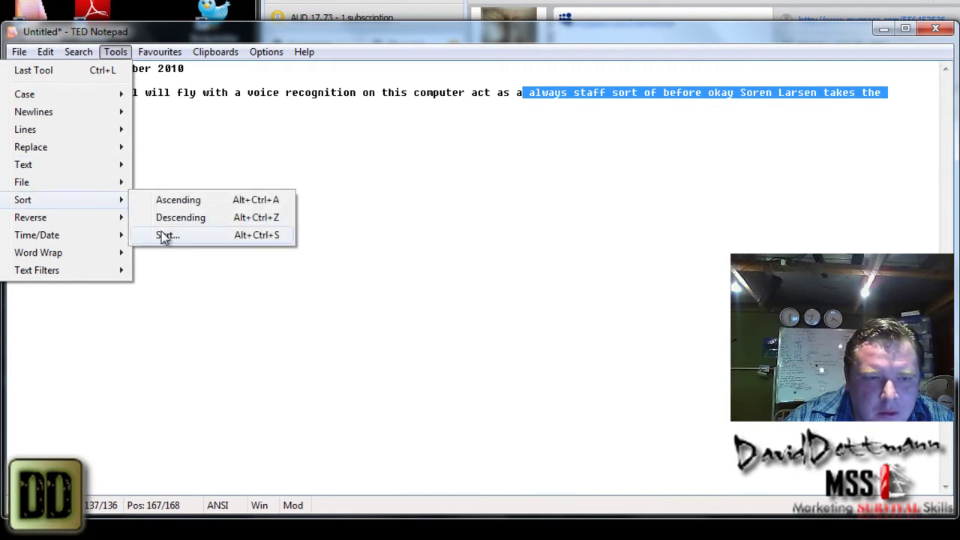
mouse_move(81, 224)
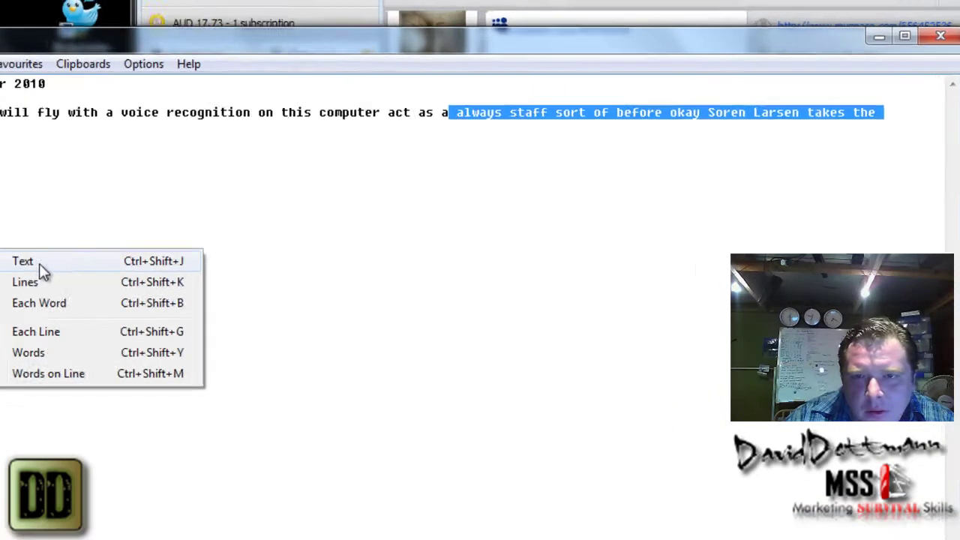
click(178, 220)
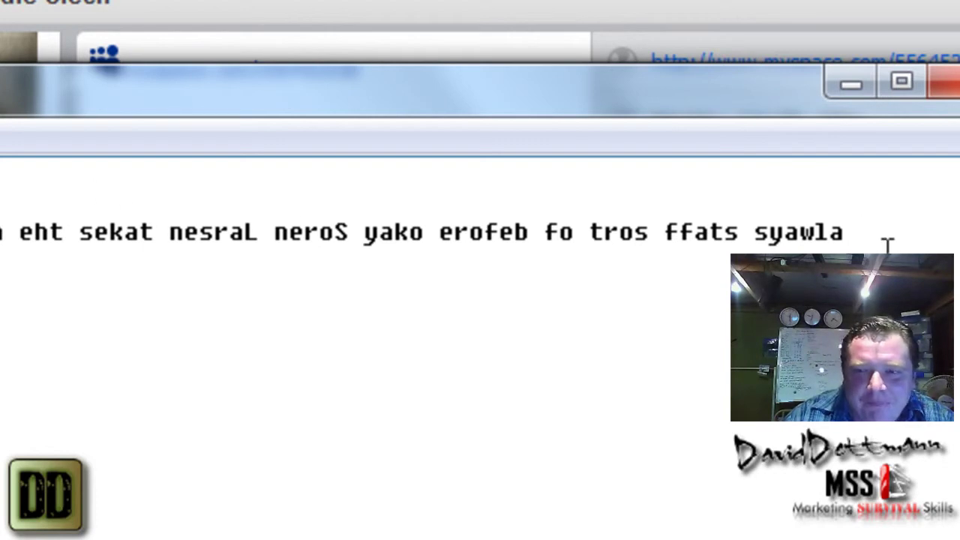
key(ctrl+a)
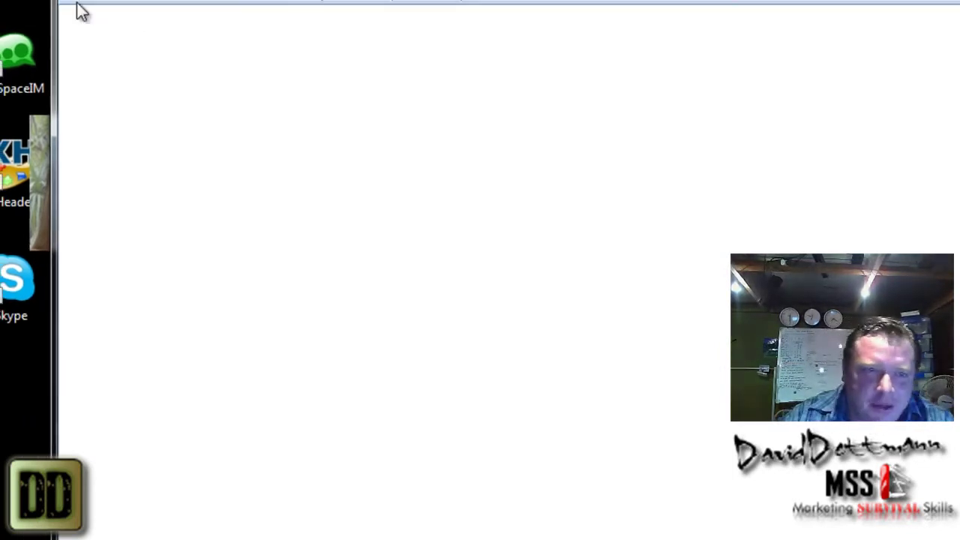
- Open NSW27.8.10 from the Documents library, discarding the untitled notes
click(78, 2)
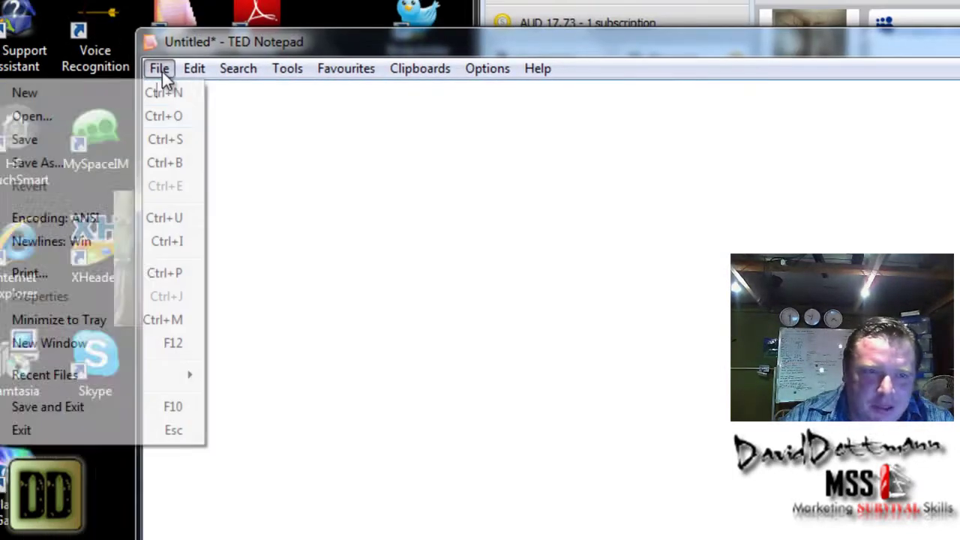
click(21, 46)
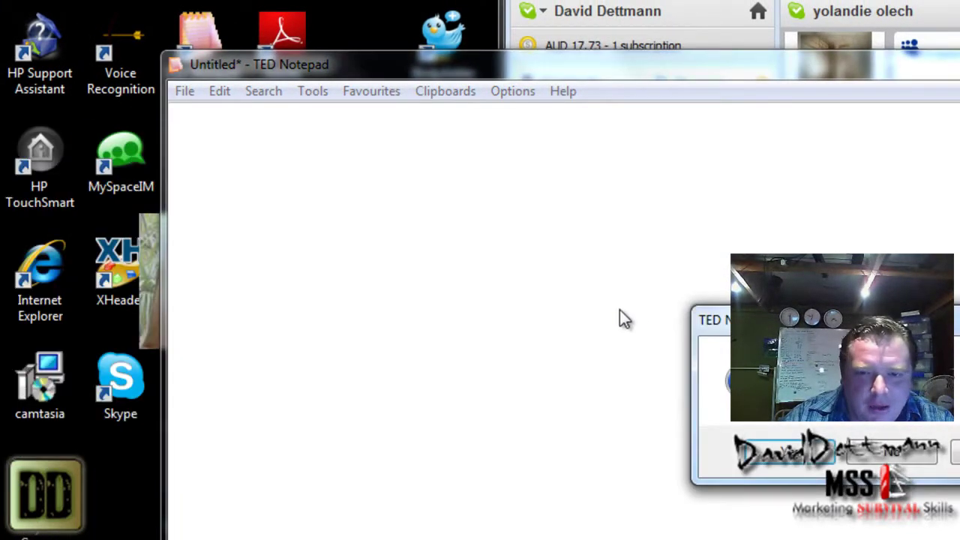
click(910, 458)
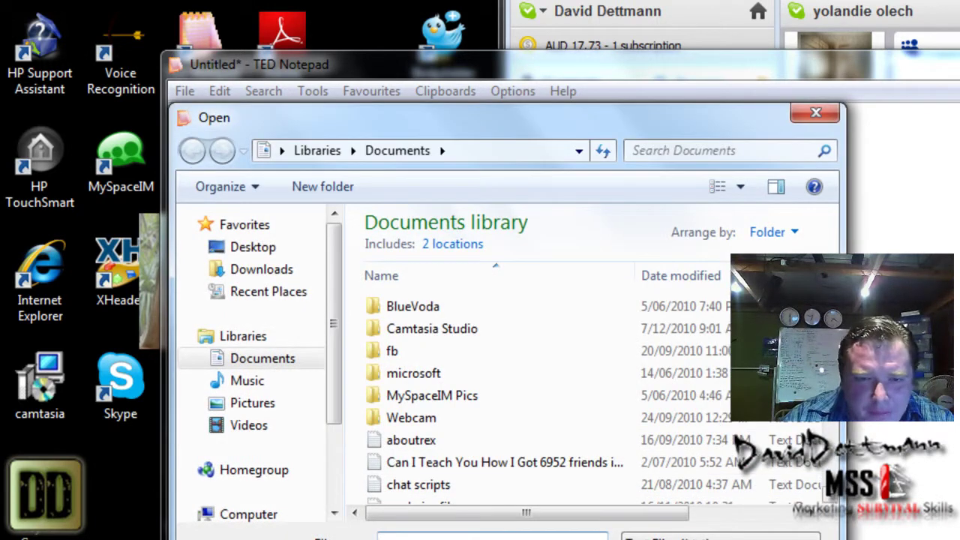
scroll(611, 300, down, 4)
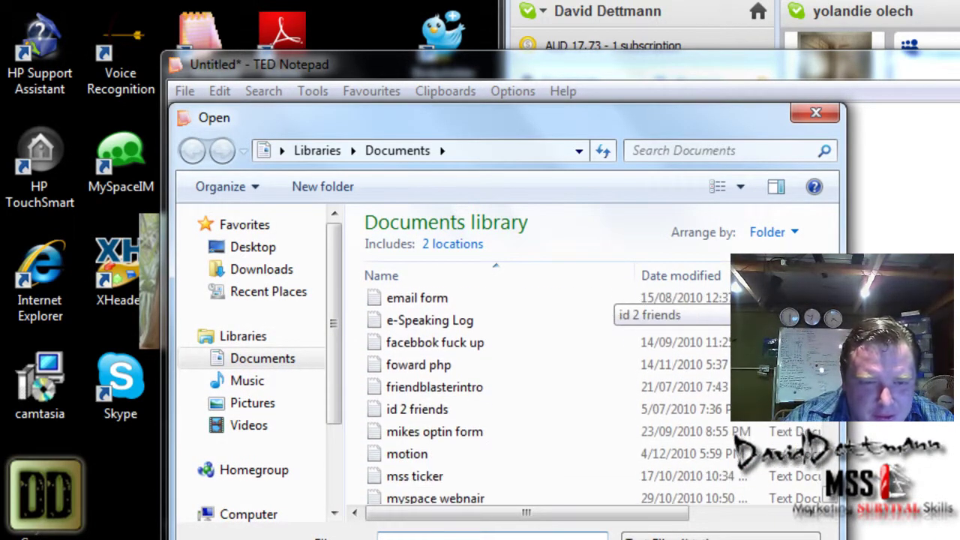
scroll(611, 300, down, 3)
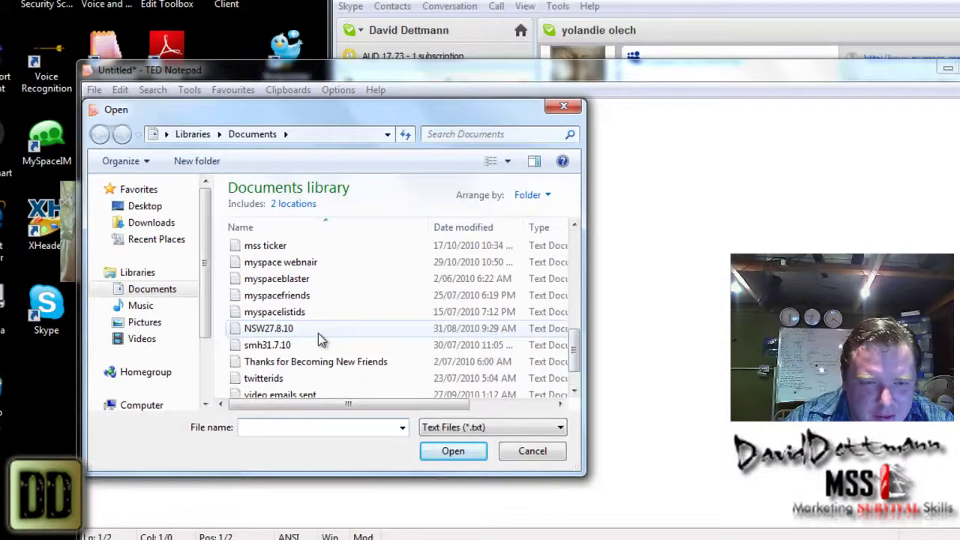
double_click(411, 406)
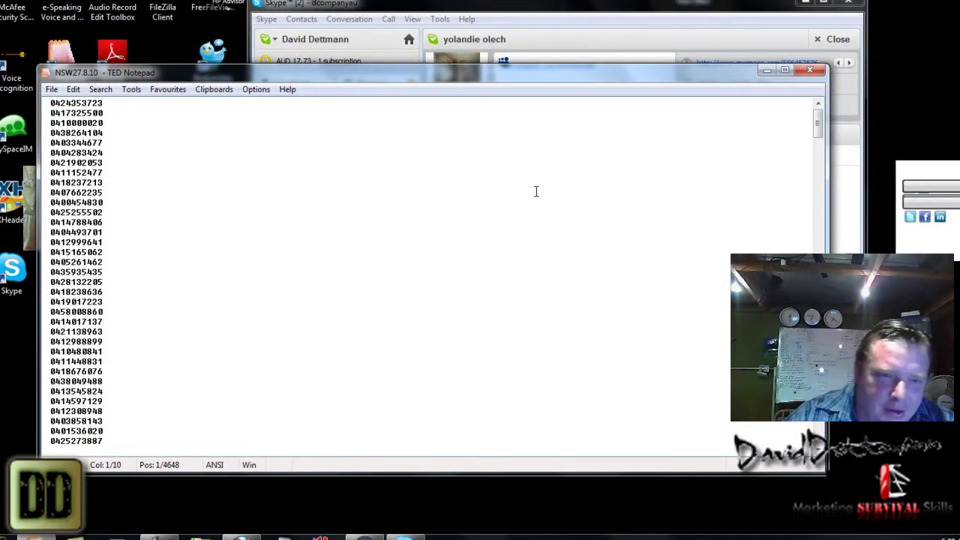
- Copy the last 23 phone numbers in the list
drag(818, 134, 817, 196)
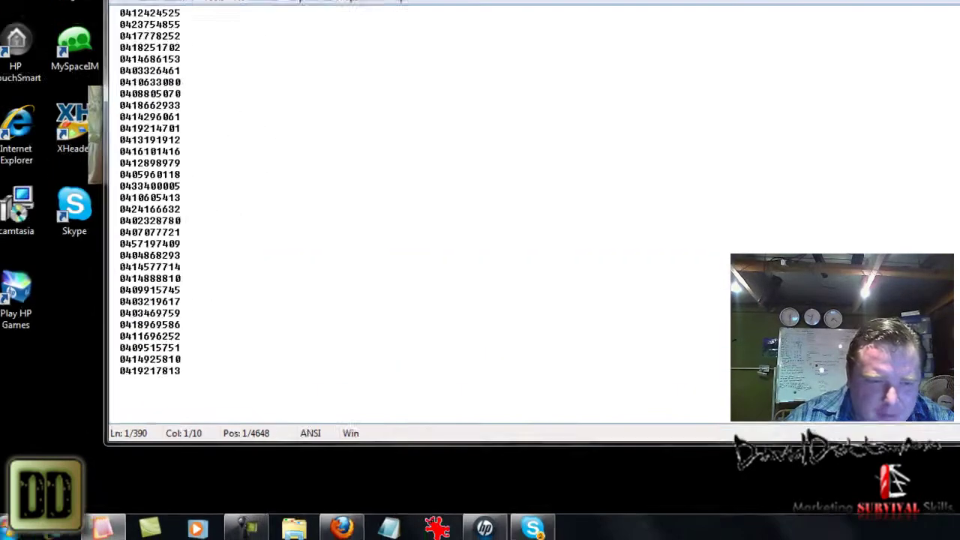
drag(205, 379, 120, 150)
right_click(150, 170)
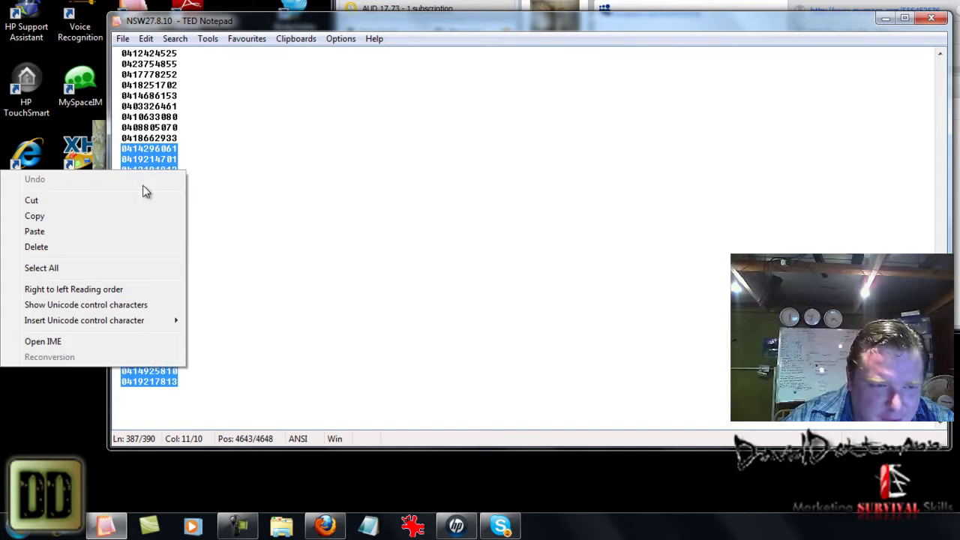
click(113, 215)
- Paste the copied numbers at the list's end, type a new phone number on a final line, and select all
click(197, 383)
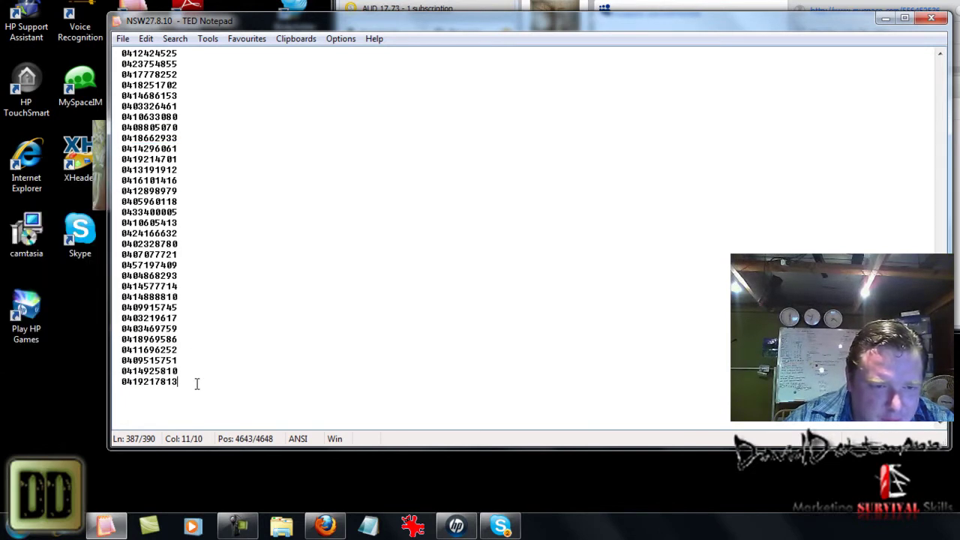
key(Return)
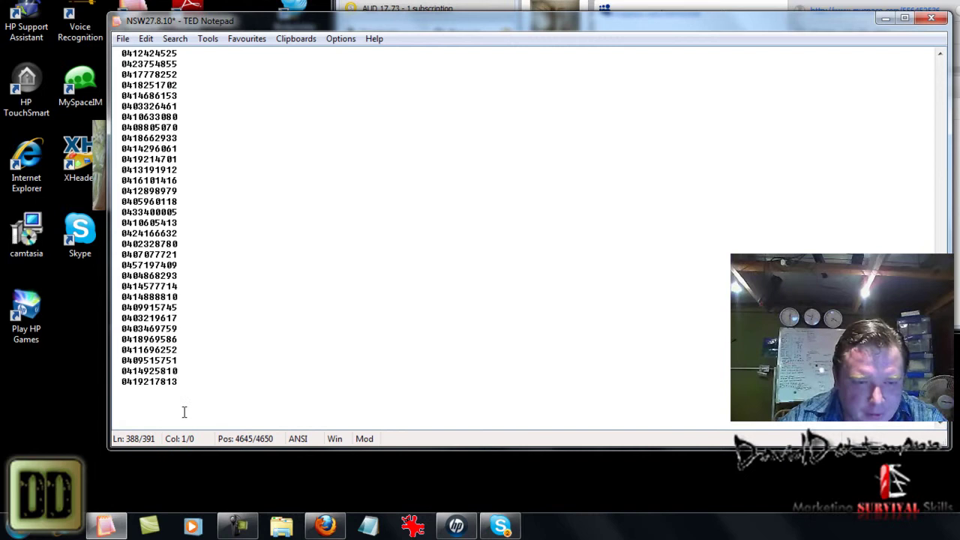
text(gkkkkkkk)
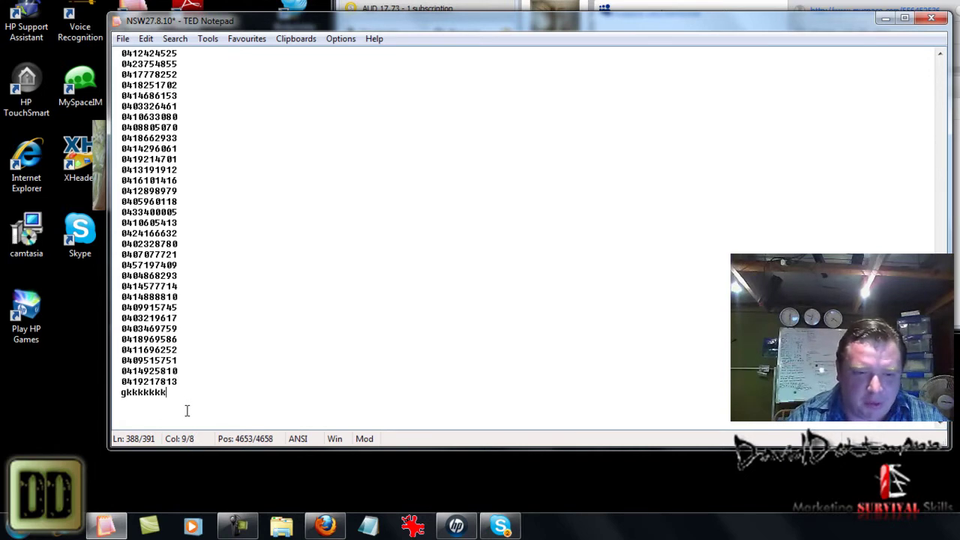
text(kkkkkkkkd)
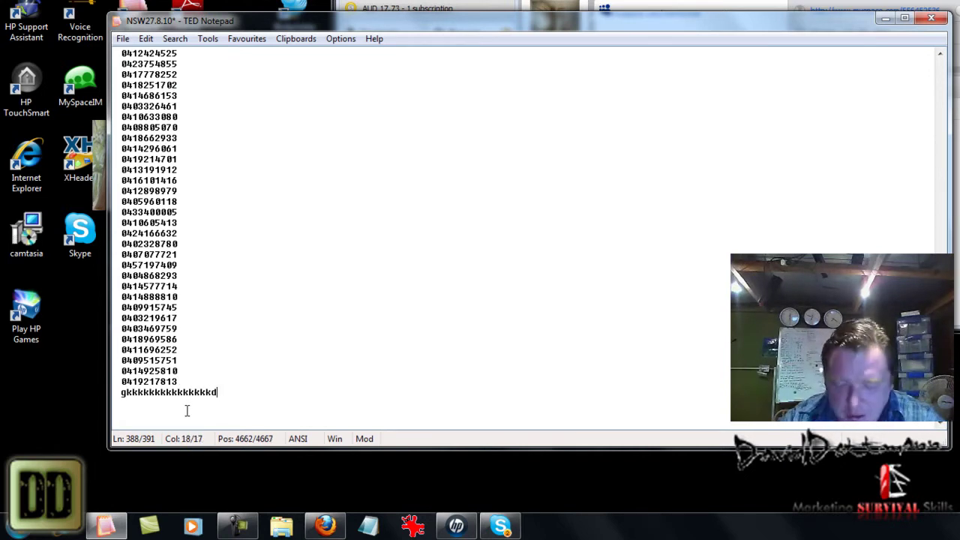
right_click(187, 408)
click(118, 270)
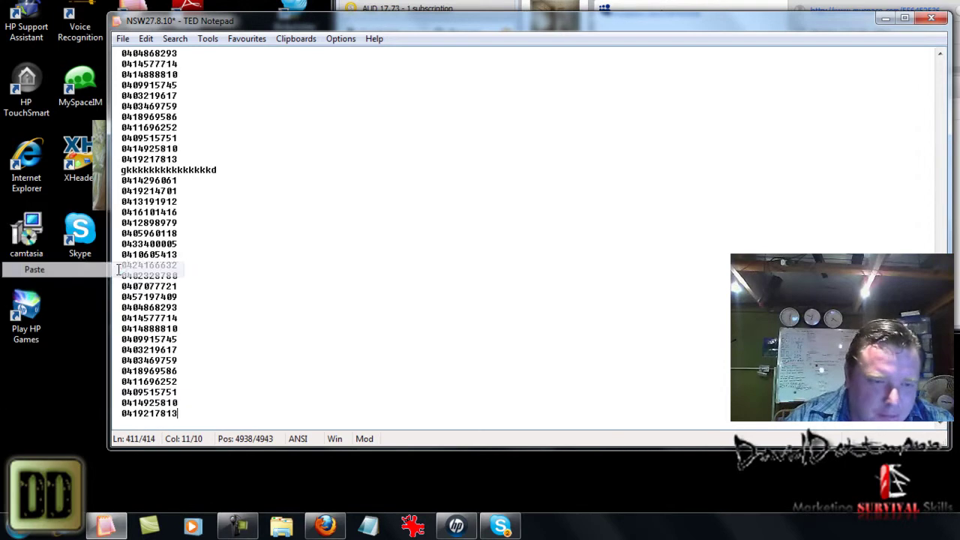
key(Return)
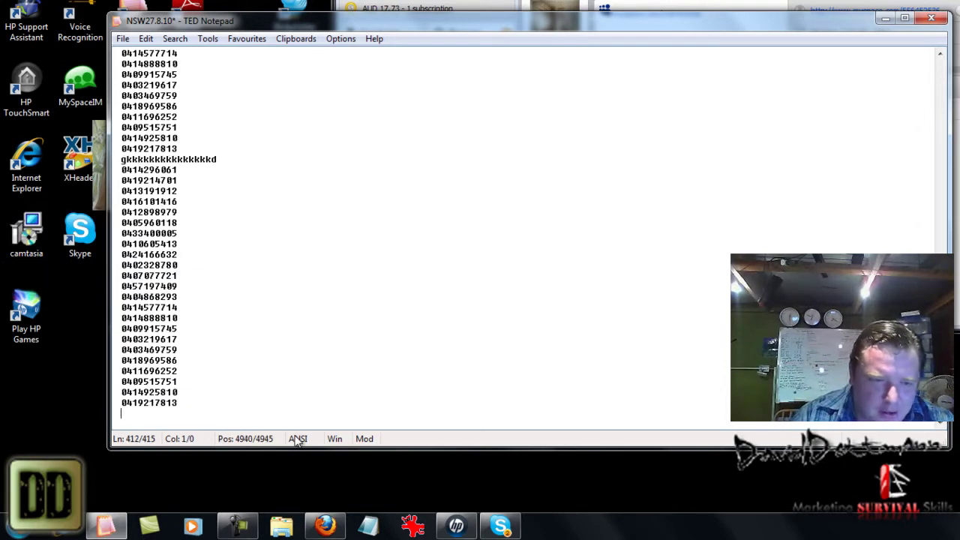
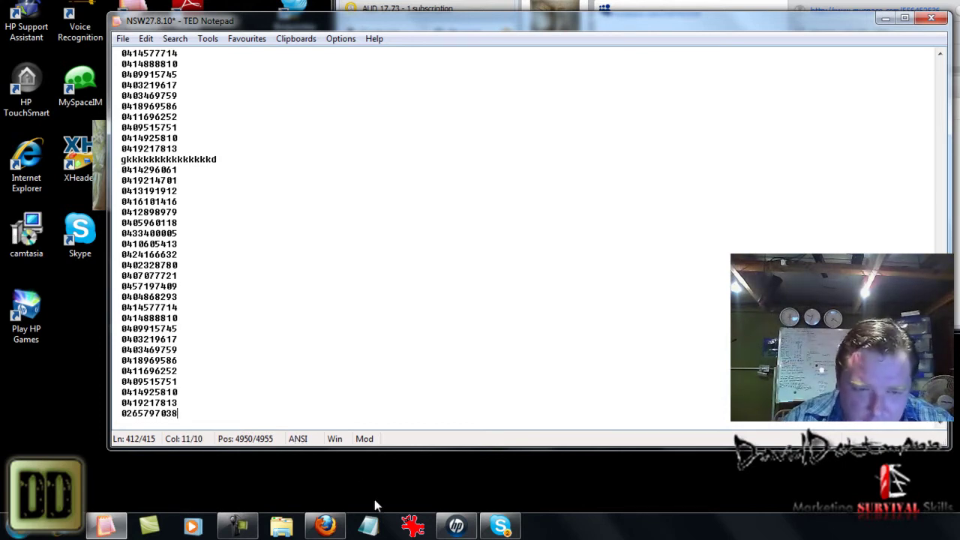
right_click(160, 372)
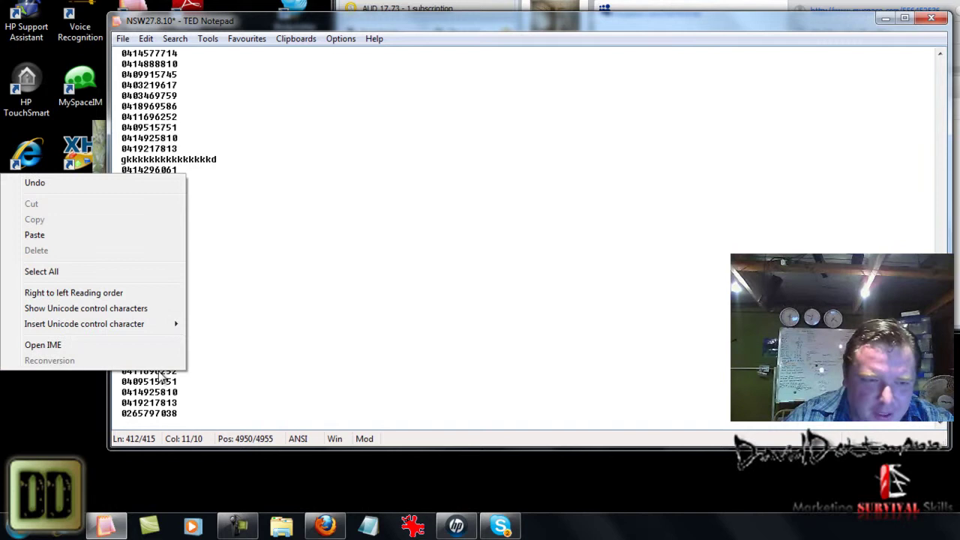
click(105, 271)
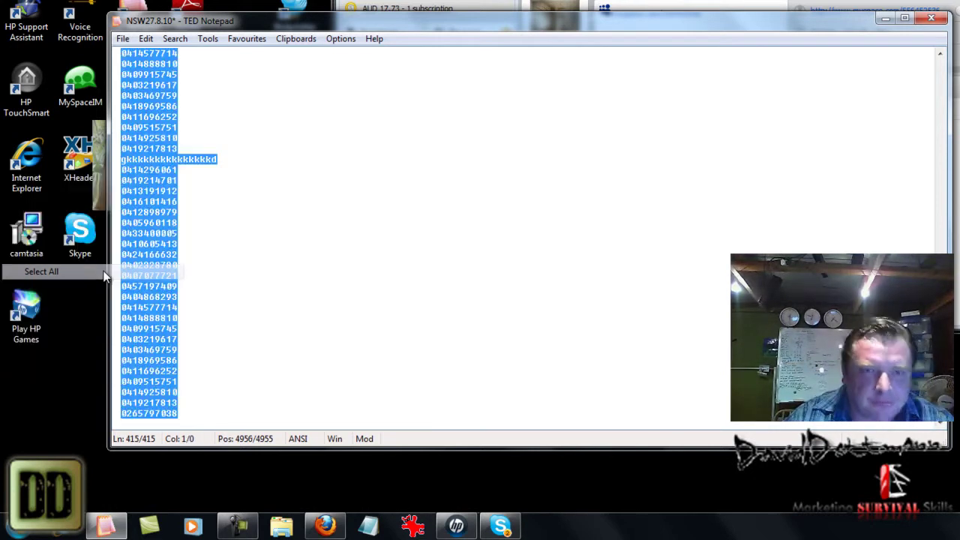
- Open Tools > Lines > Find Duplicates for the whole phone list, keeping all lines with duplicates removed
click(207, 38)
mouse_move(170, 113)
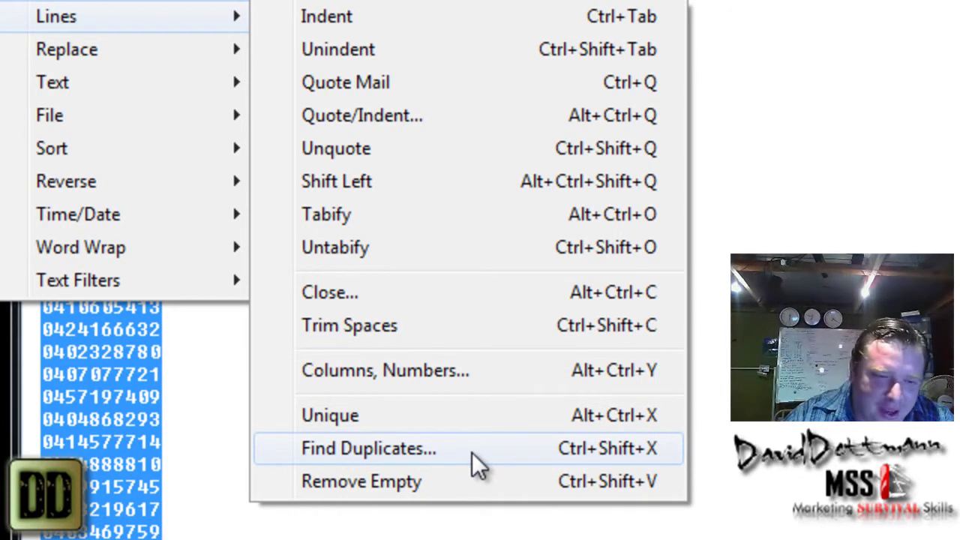
click(472, 452)
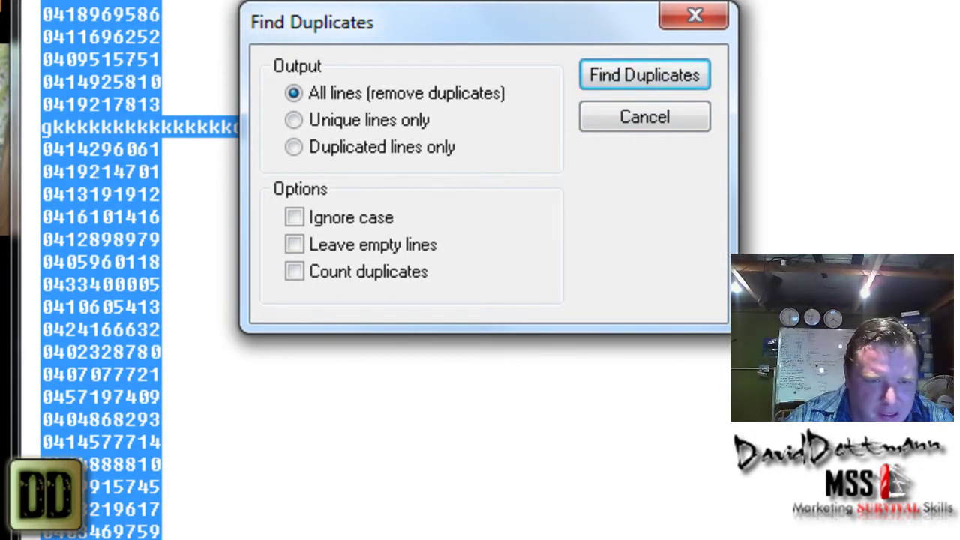
click(620, 81)
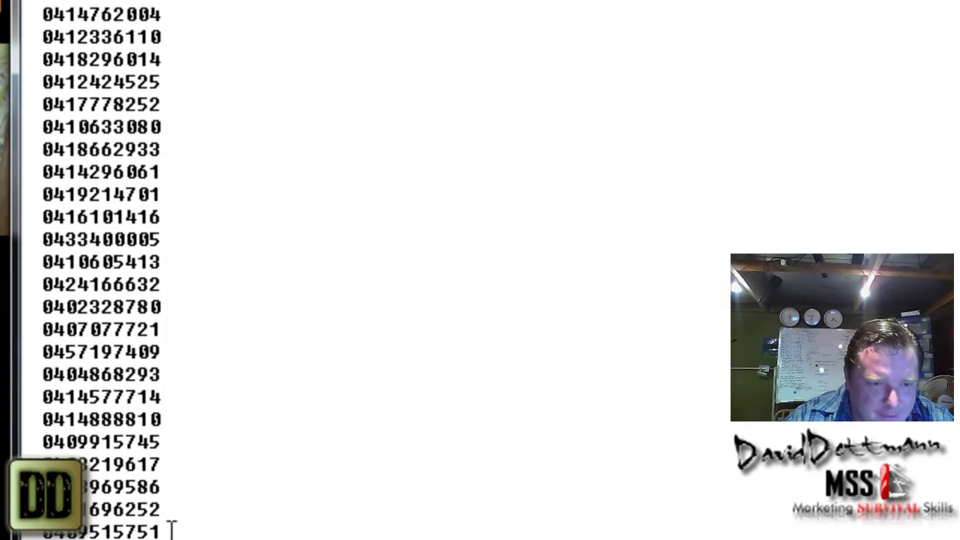
scroll(327, 109, down, 3)
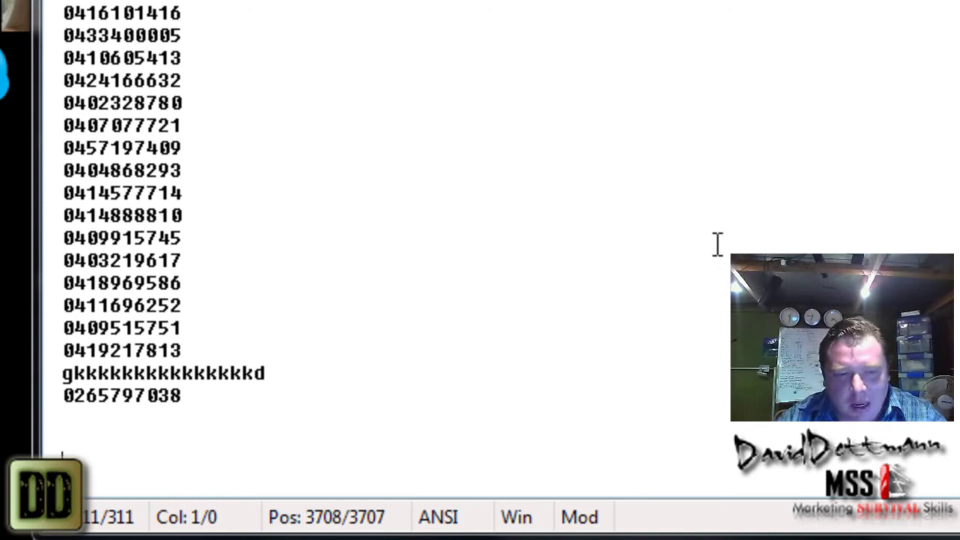
key(BackSpace)
key(BackSpace)
key(BackSpace)
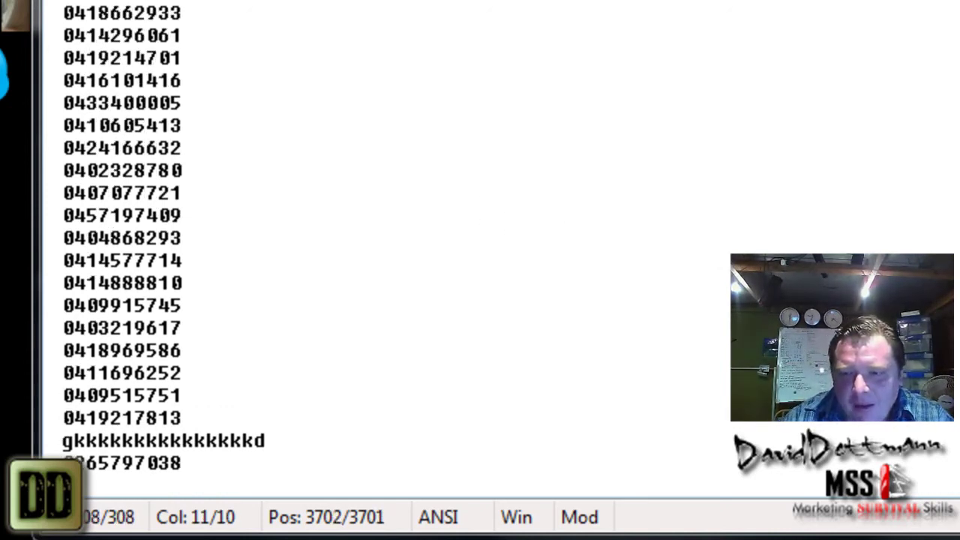
scroll(300, 240, up, 20)
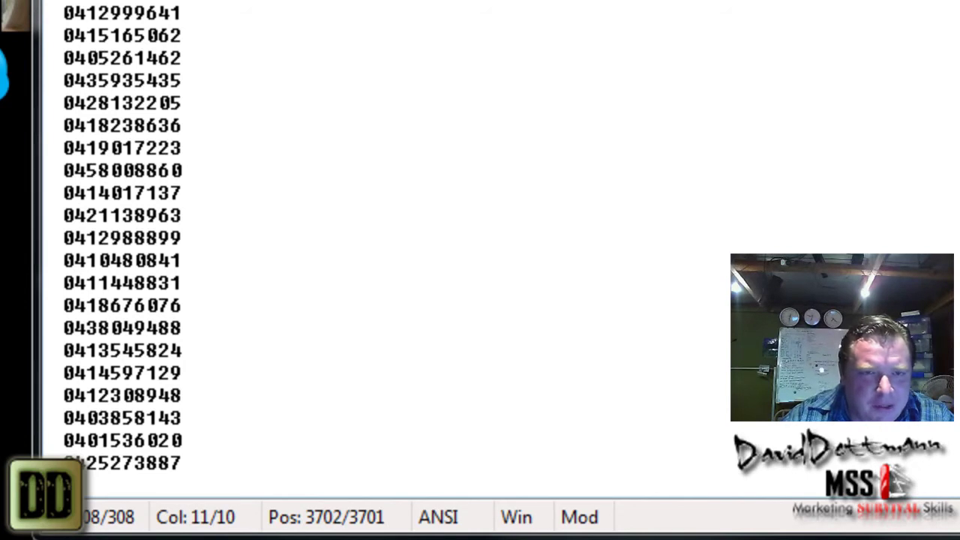
- Browse the Edit menu's Text Filters > Sort and find commands, then the Search and File menus
key(alt+e)
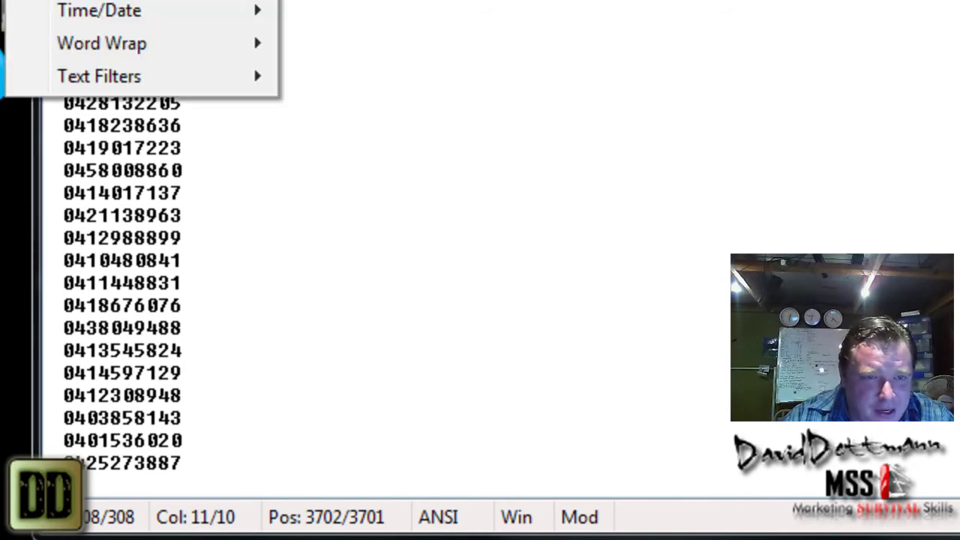
key(Right)
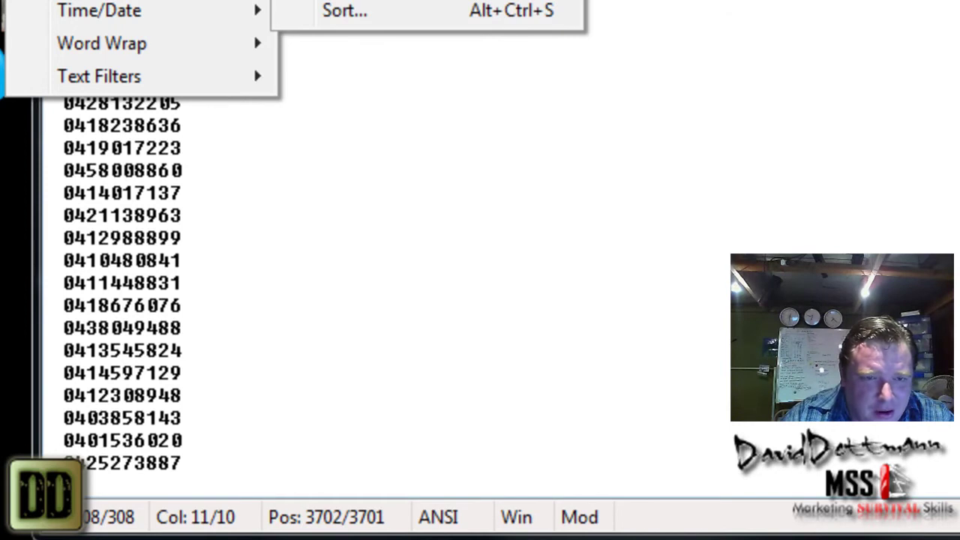
key(Left)
key(Left)
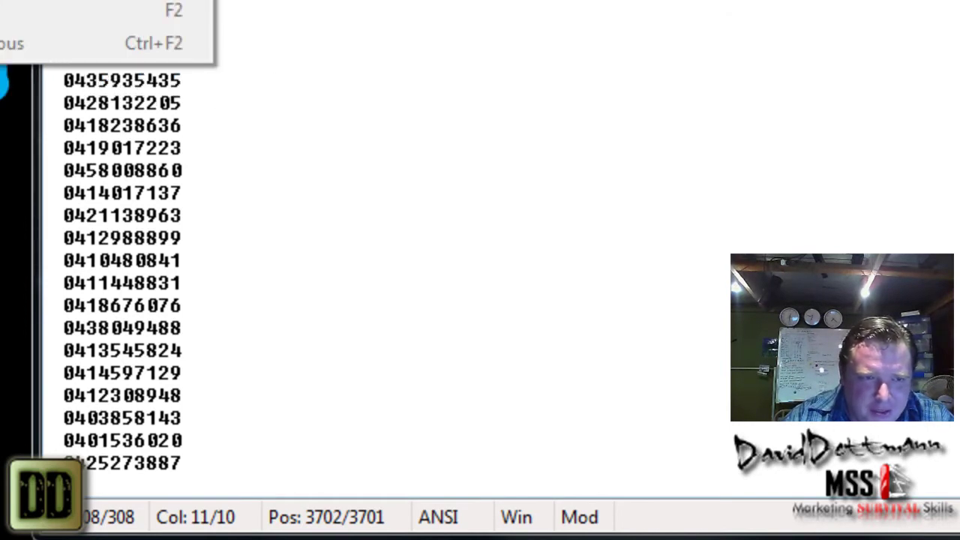
key(Right)
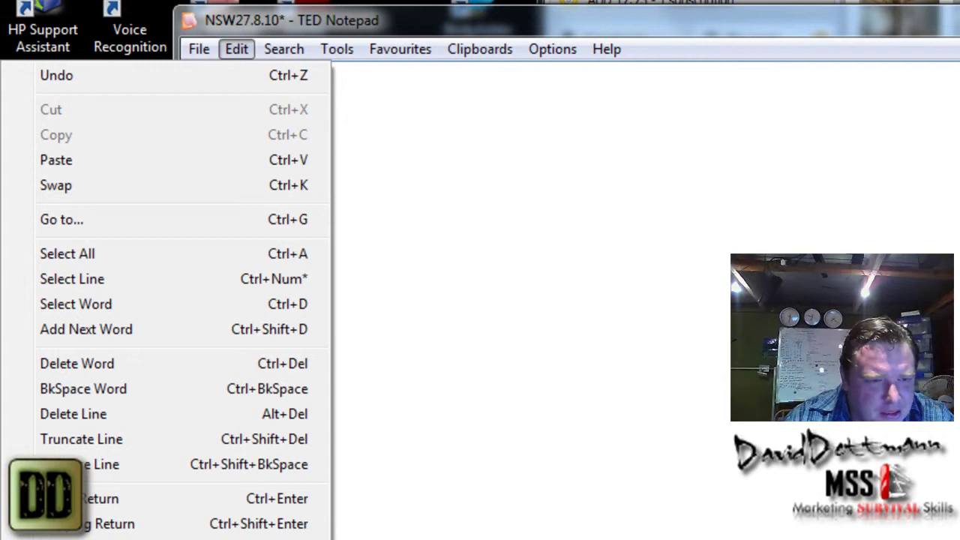
key(Escape)
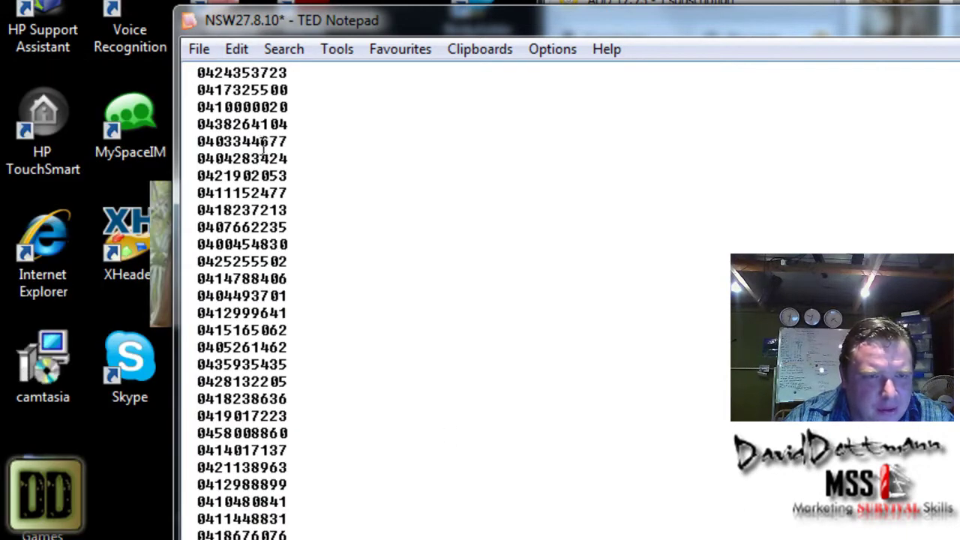
click(295, 47)
mouse_move(248, 41)
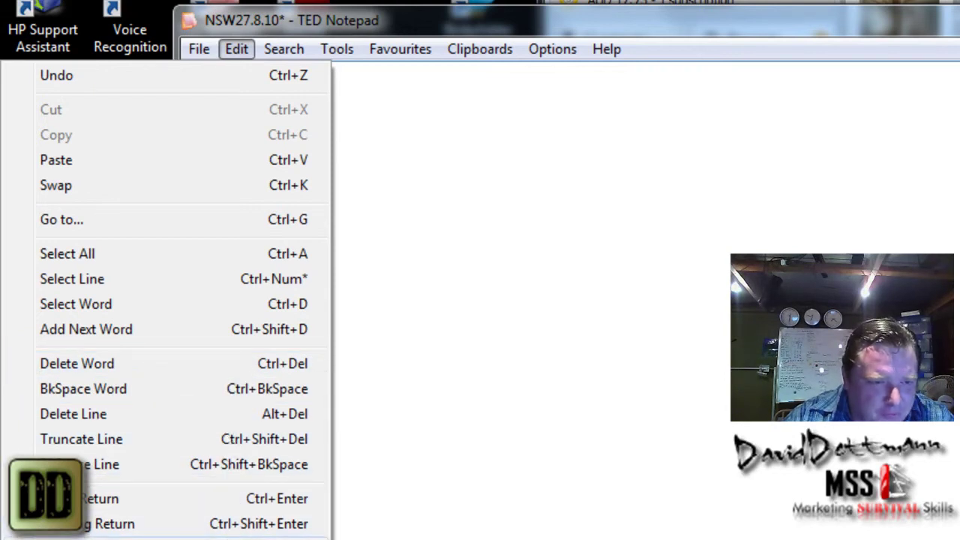
mouse_move(210, 46)
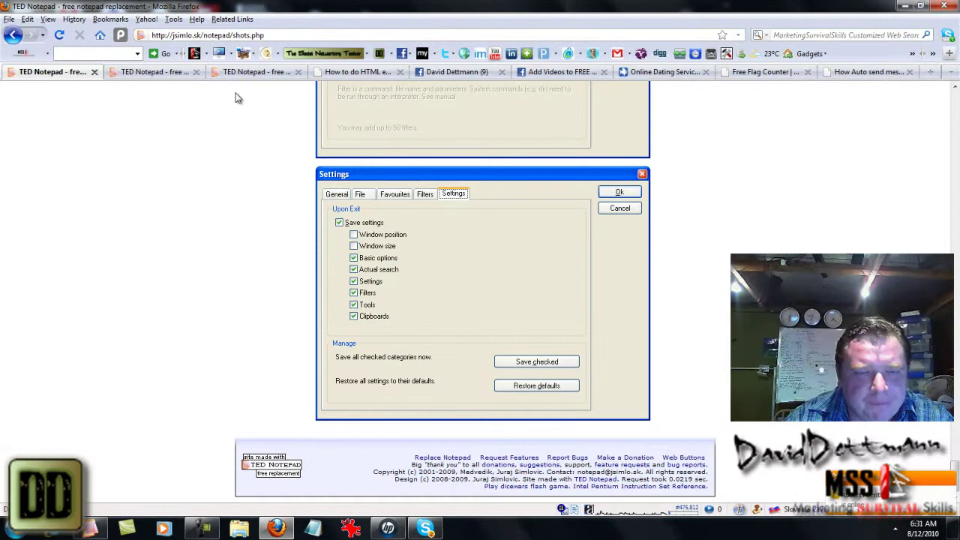
- Switch Firefox to the second tab showing the TED Notepad home page
click(151, 73)
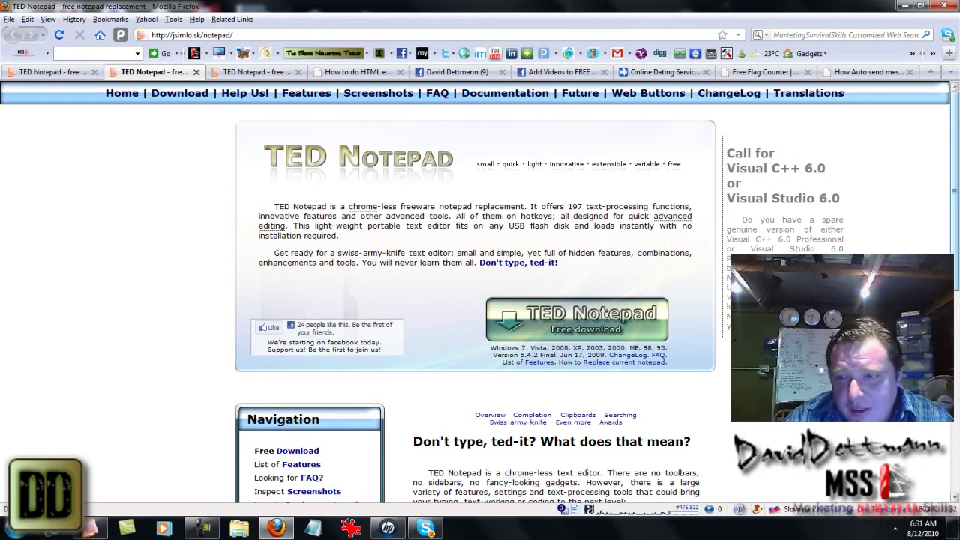
- Open a blank Untitled Windows Notepad from the taskbar for comparison
click(311, 529)
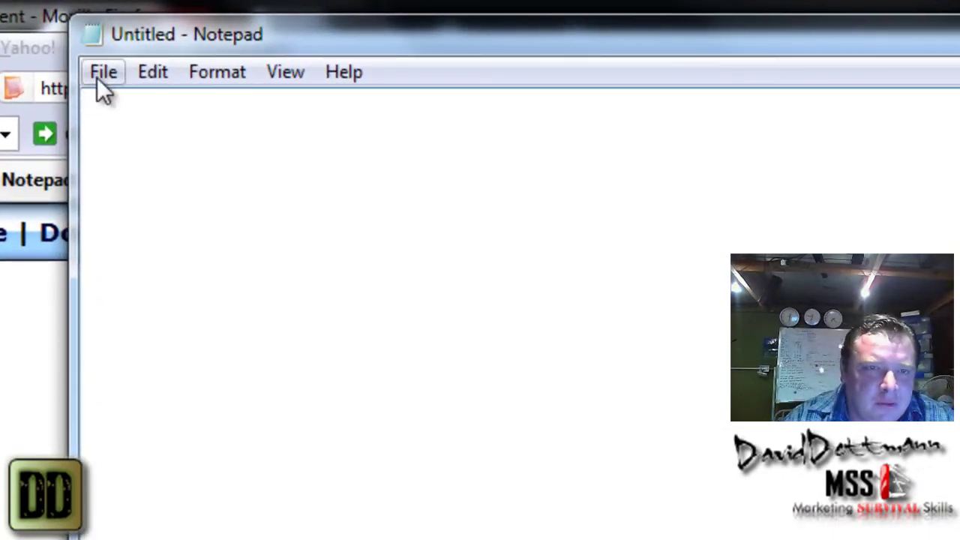
- Look over Notepad's File, Edit, Format, View and Help menus
click(96, 77)
mouse_move(177, 79)
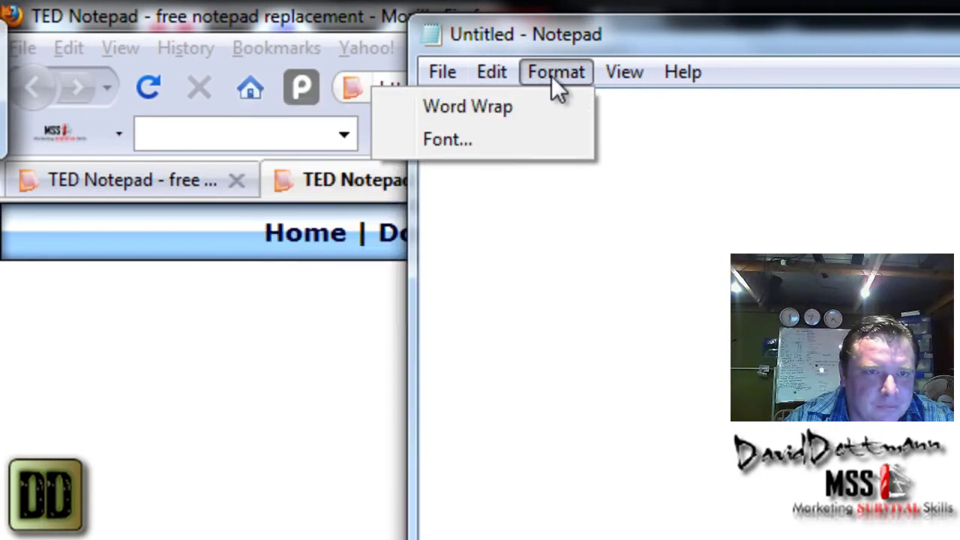
mouse_move(671, 75)
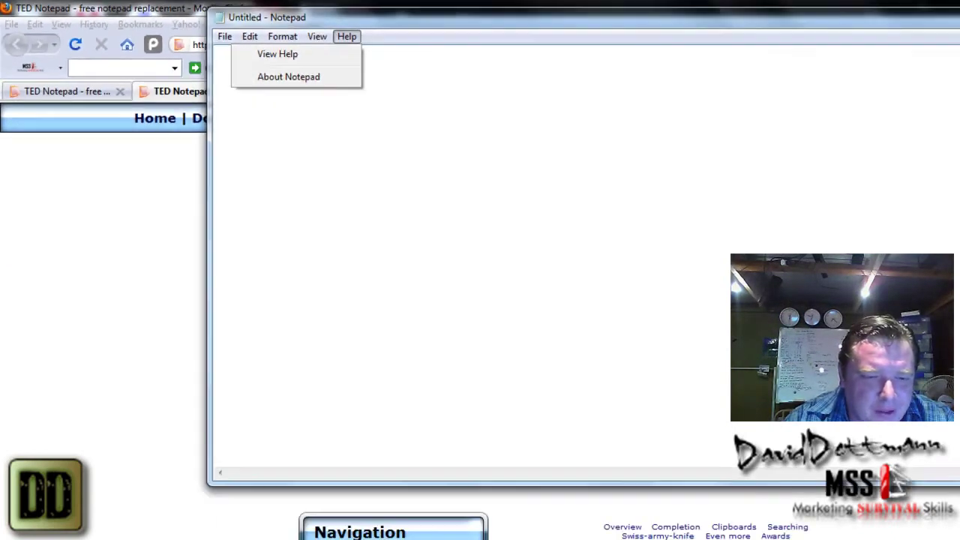
click(94, 528)
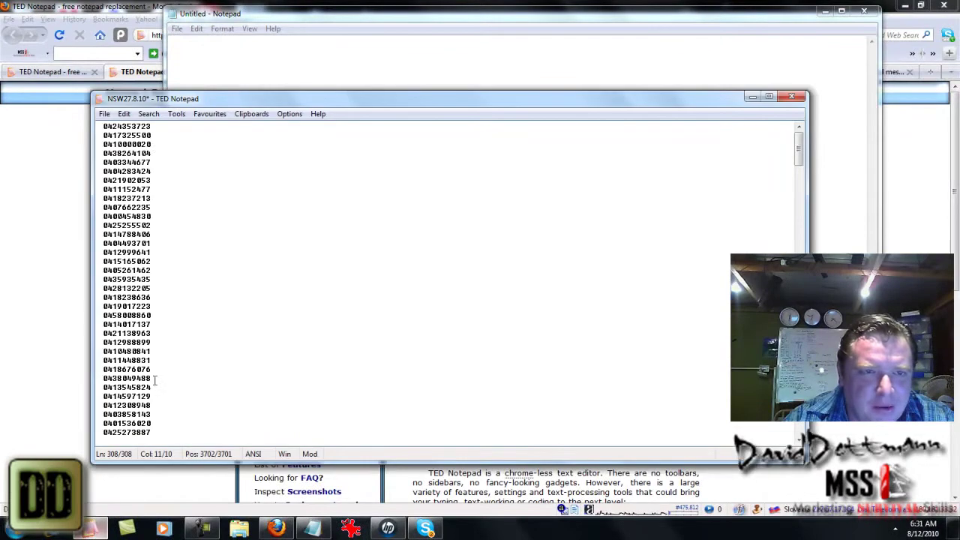
click(107, 114)
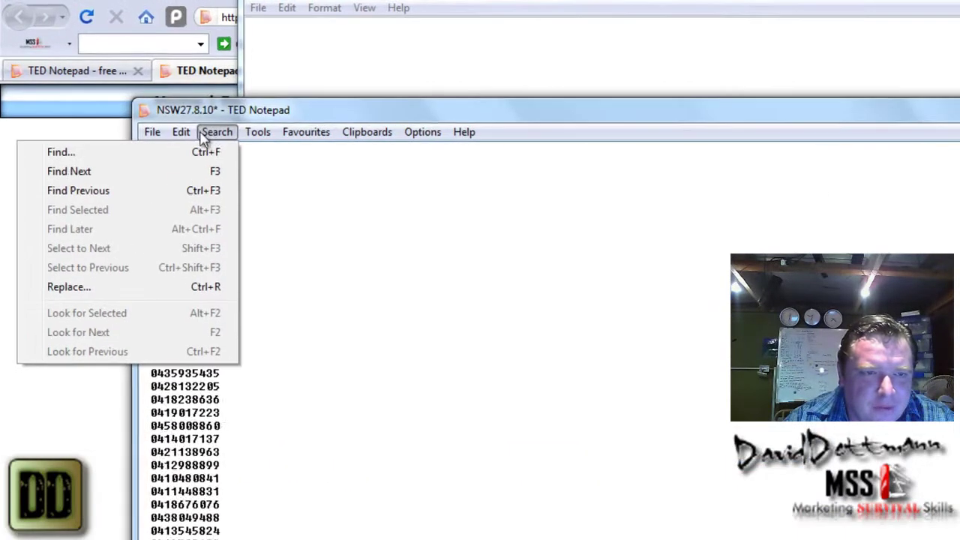
mouse_move(218, 131)
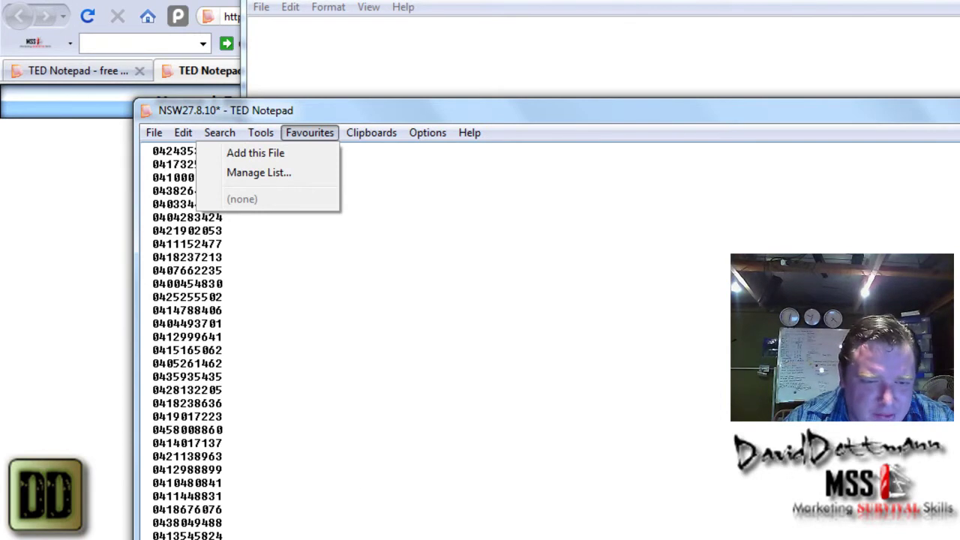
key(Escape)
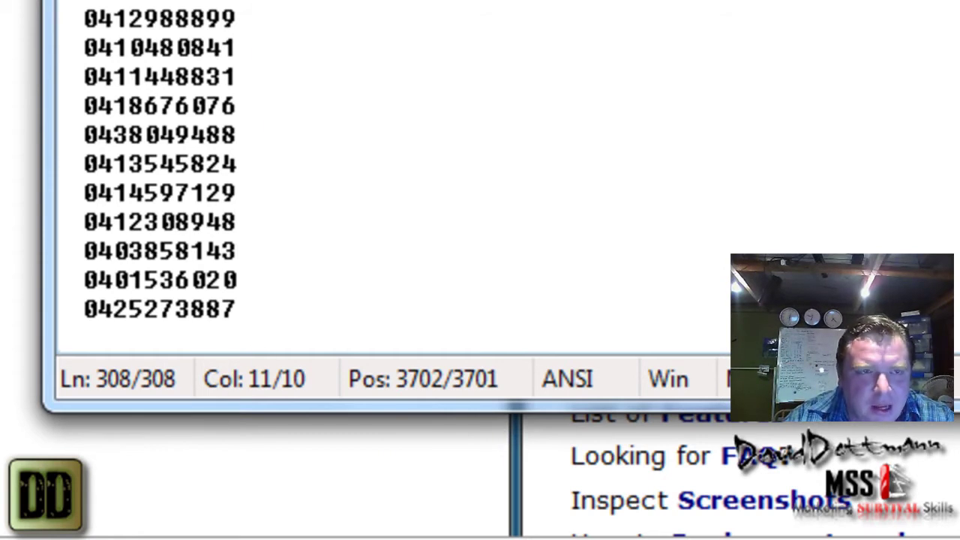
- Switch away and back with Alt+Tab, then bring Firefox's TED Notepad home page forward
key(alt+Tab)
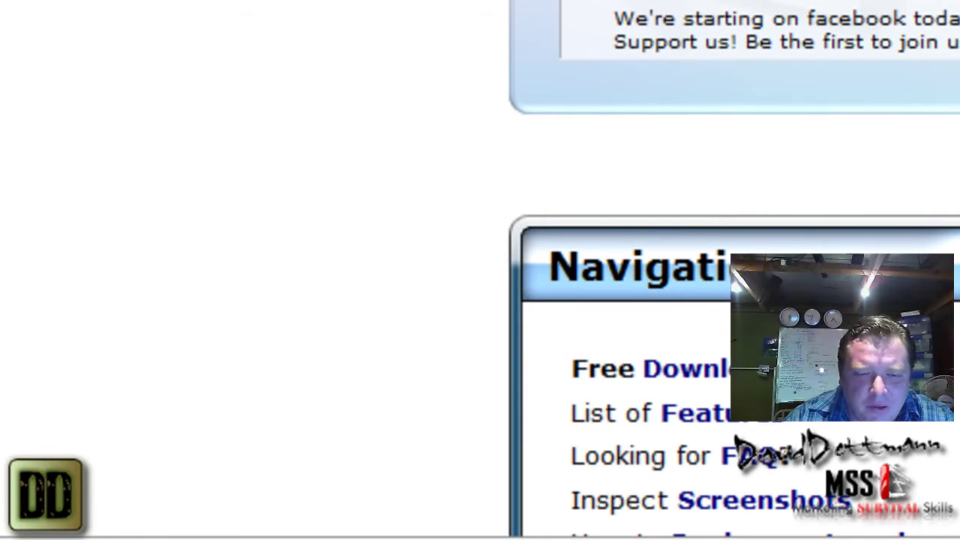
key(alt+Tab)
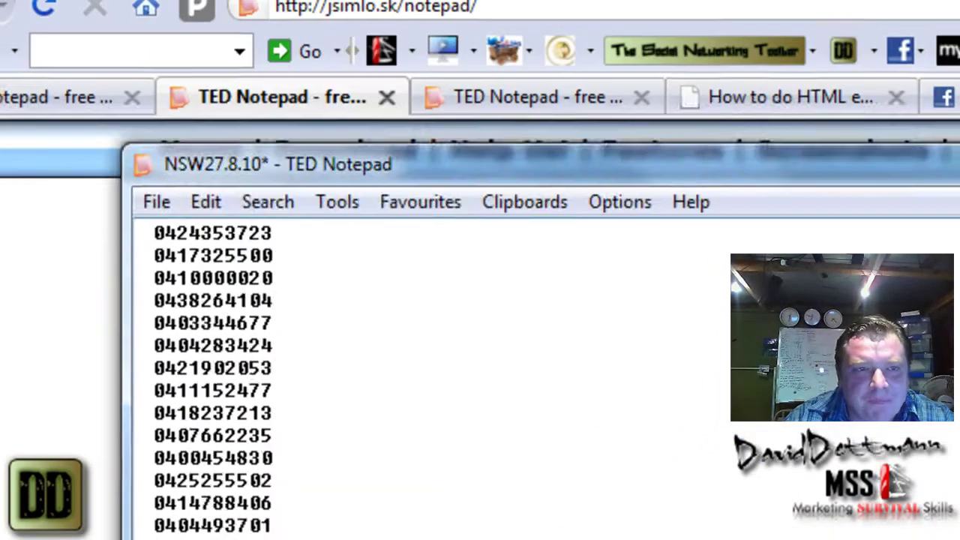
click(98, 8)
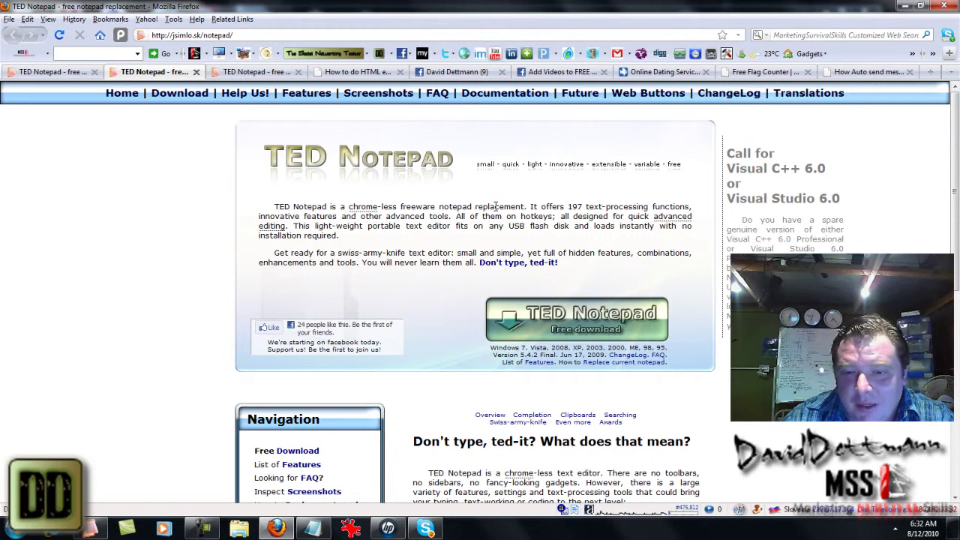
- View the features comparison page, then the home page, then the shots.php screenshots page
scroll(956, 199, down, 3)
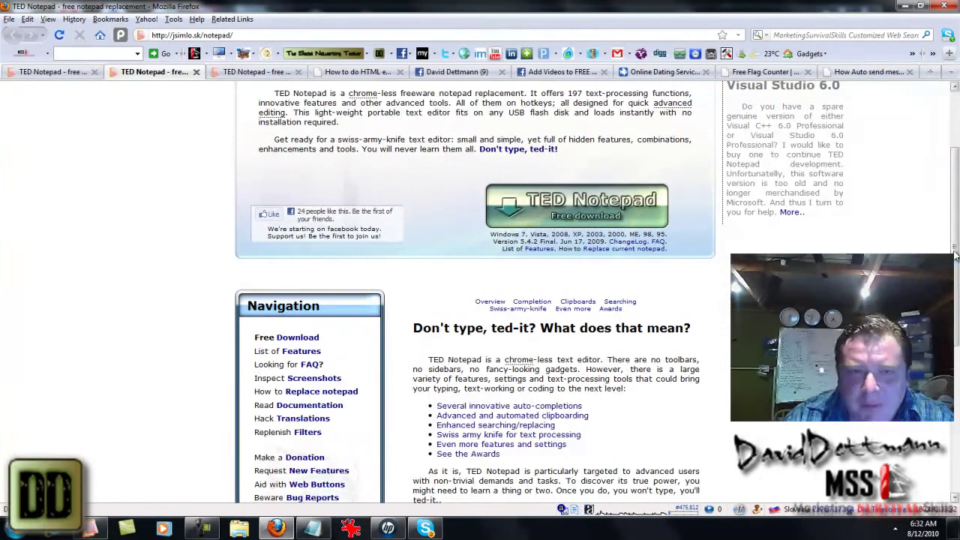
click(239, 75)
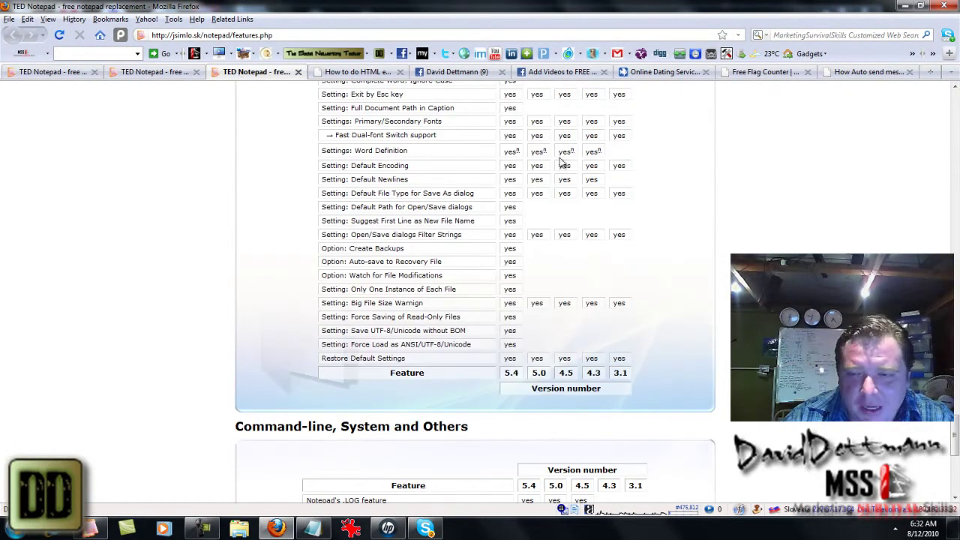
drag(955, 434, 956, 270)
click(150, 72)
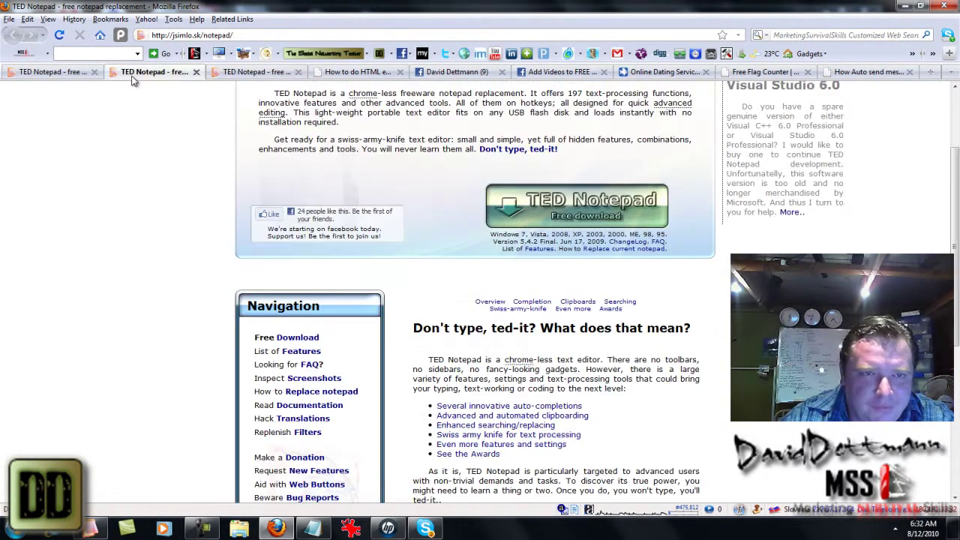
click(56, 72)
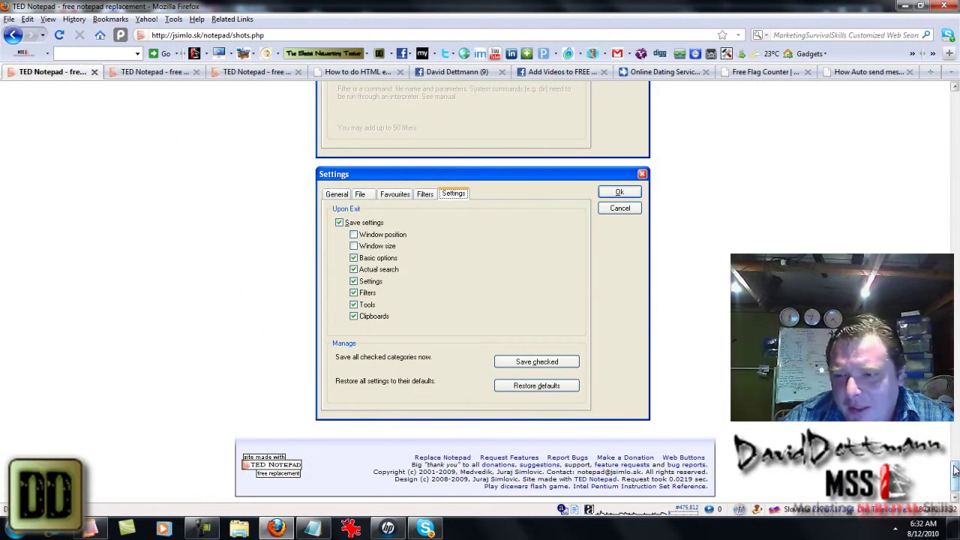
drag(954, 477, 951, 244)
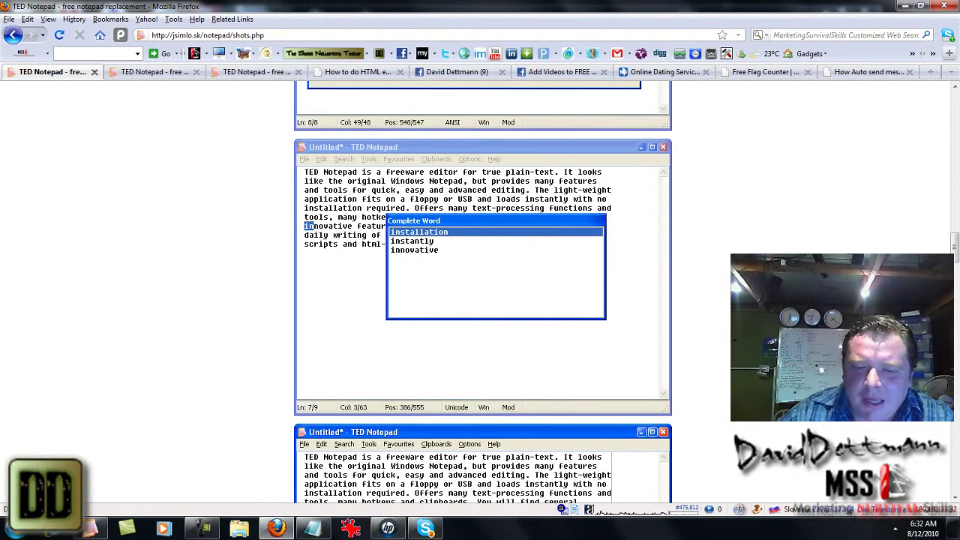
- Switch to Firefox's second tab showing the jsimlo.sk/notepad/ home page with its free download
click(169, 73)
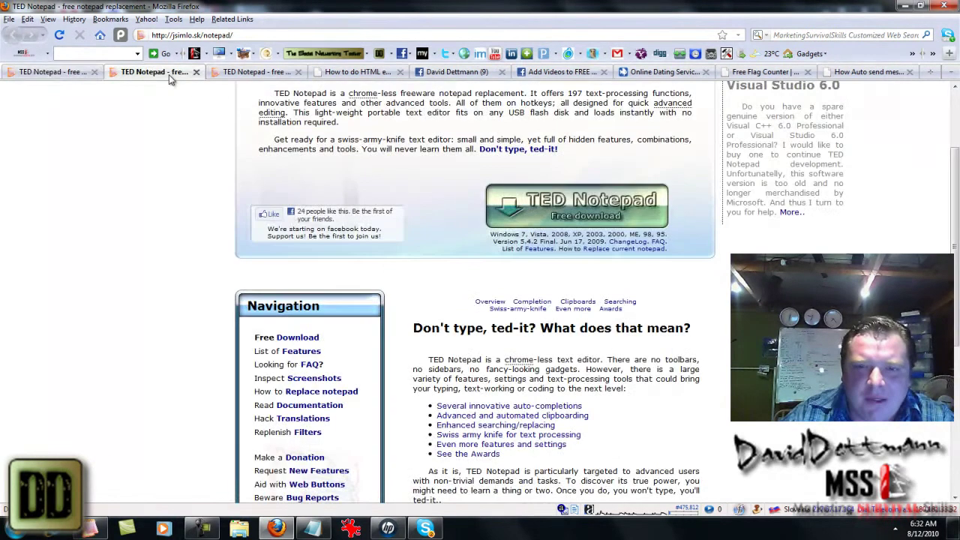